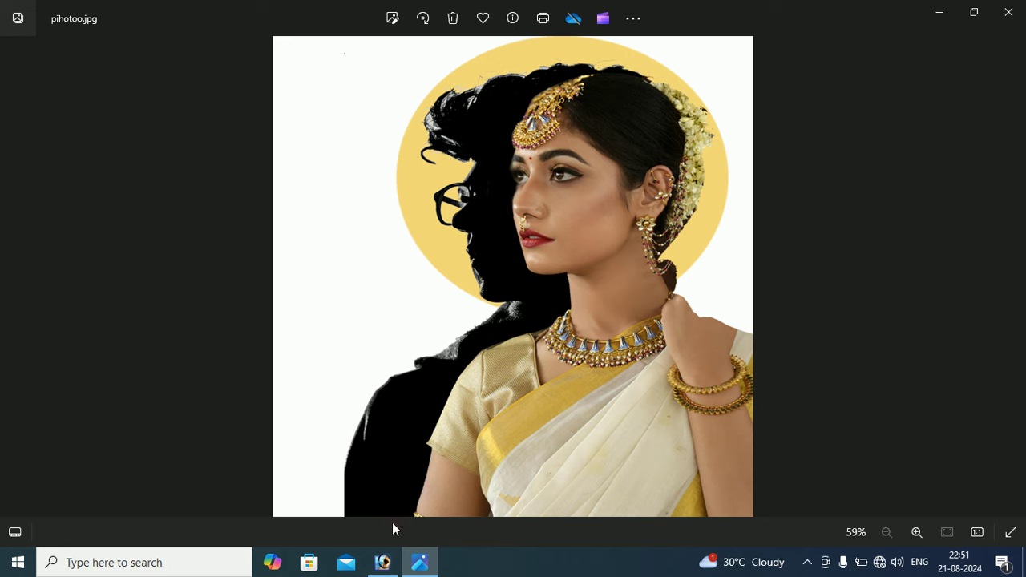
After viewing pihotoo.jpg in Windows Photos, bring the Adobe Photoshop window forward.
left_click(383, 563)
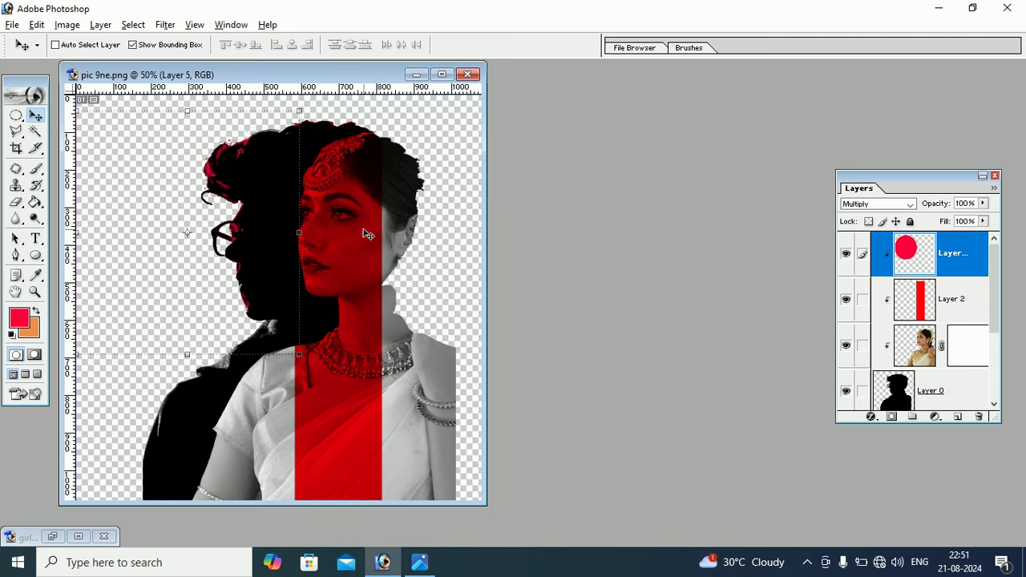
Close the red-tinted pic 9ne.png composition, answering the save-changes prompt.
left_click(469, 74)
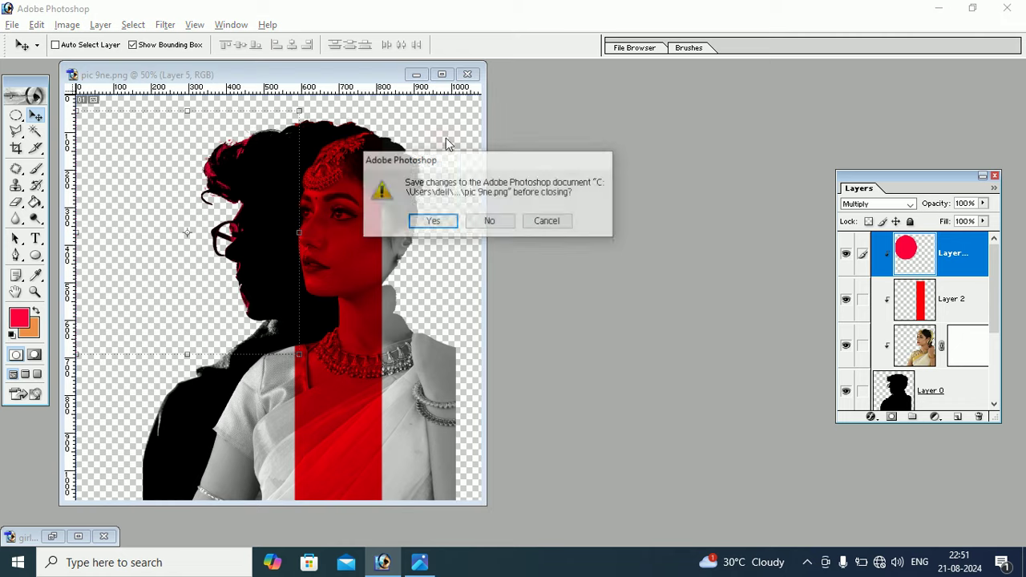
left_click(488, 220)
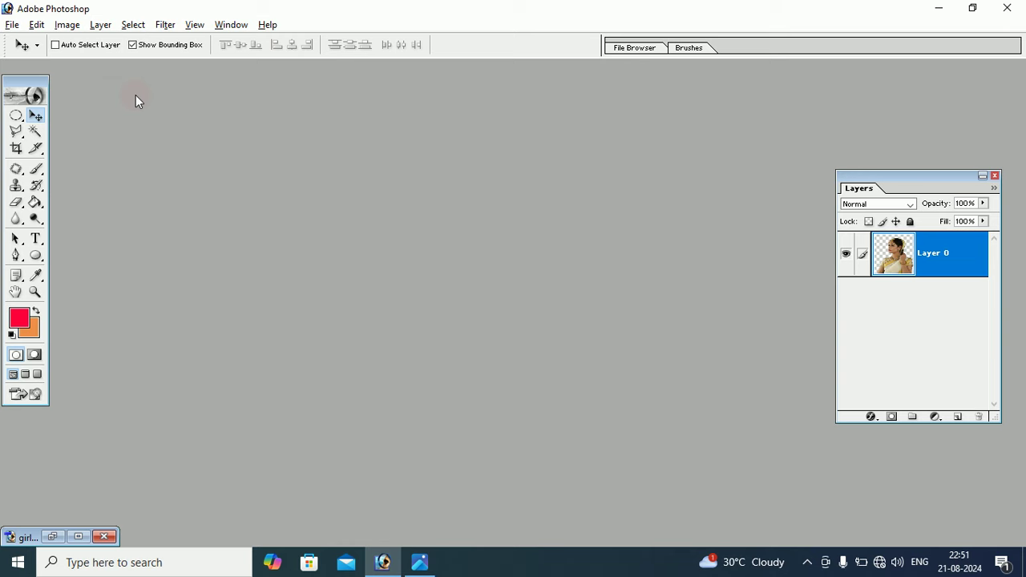
left_click(13, 25)
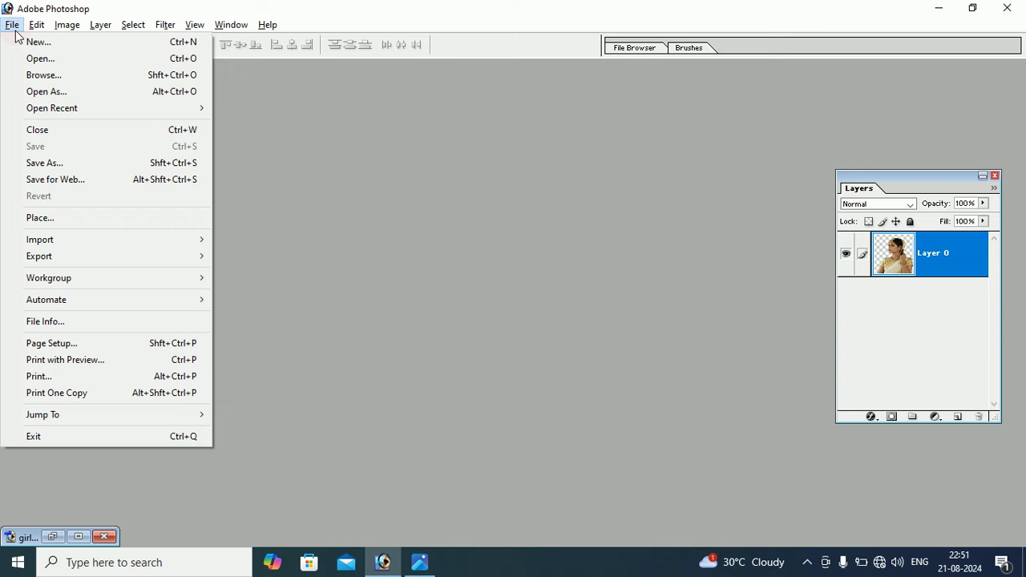
Create Untitled-1, a 1080 × 1080 pixel, 72 ppi RGB document with a white background.
left_click(14, 28)
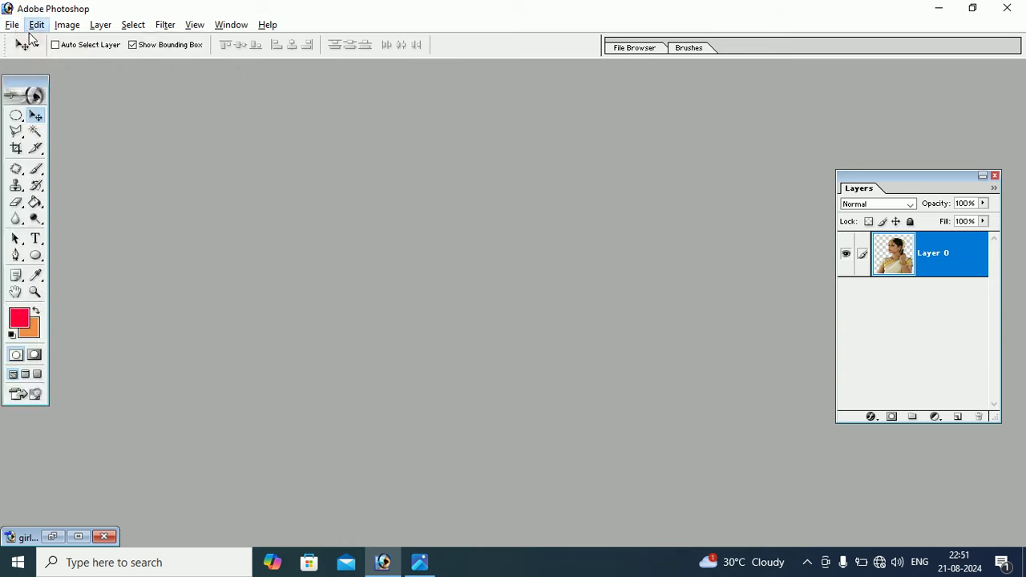
left_click(15, 28)
left_click(13, 45)
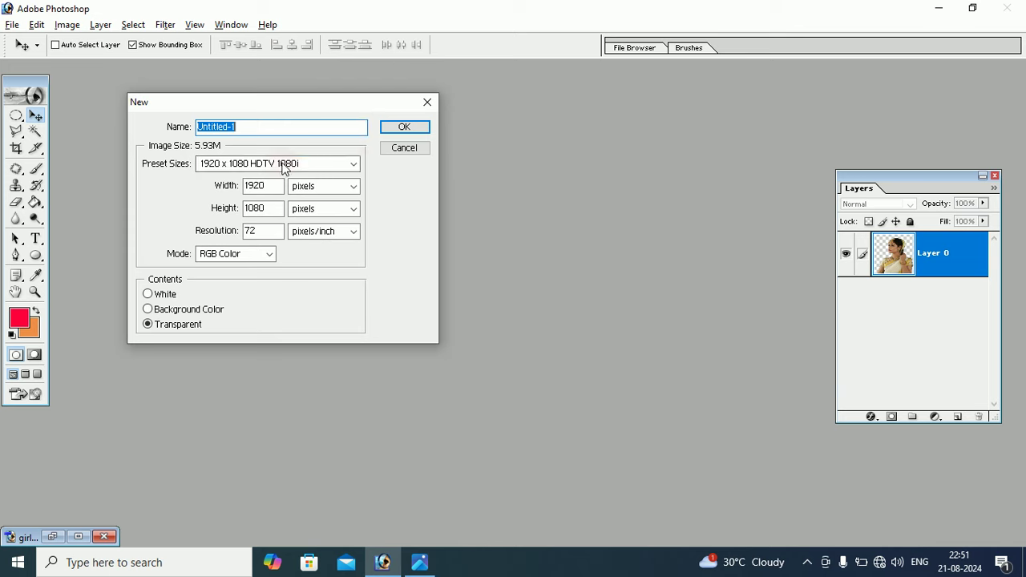
left_click(287, 163)
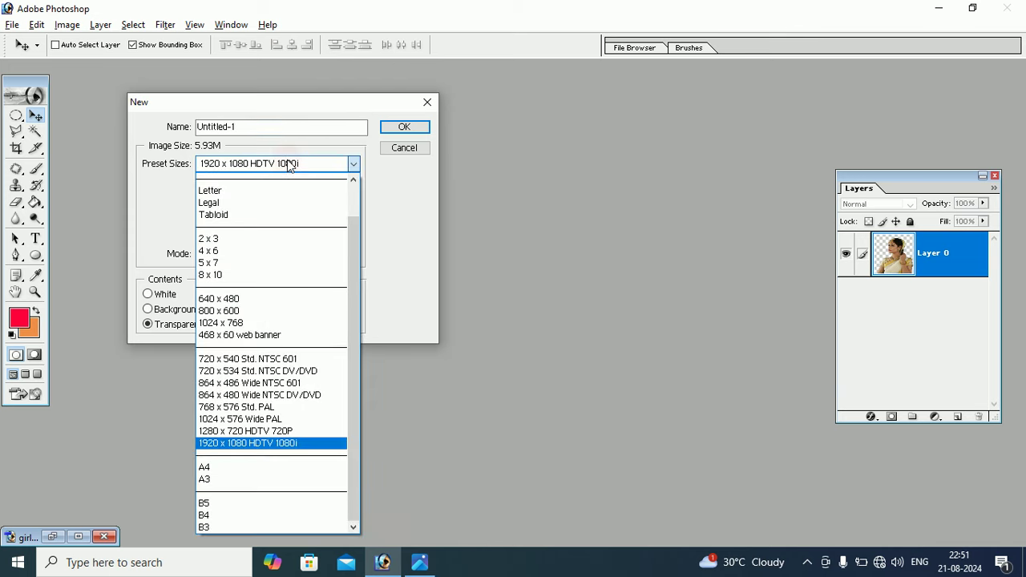
left_click(301, 108)
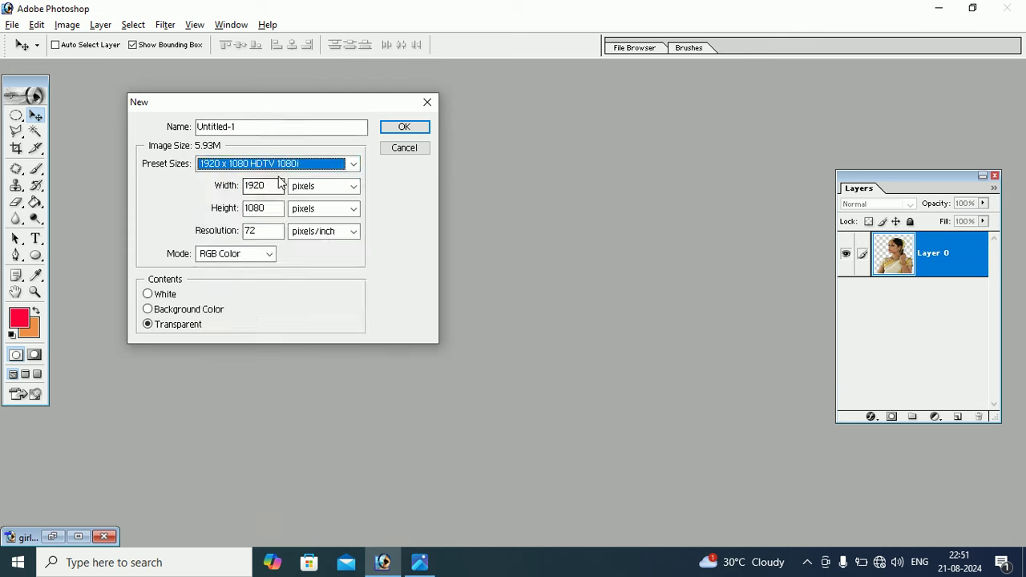
left_click(284, 164)
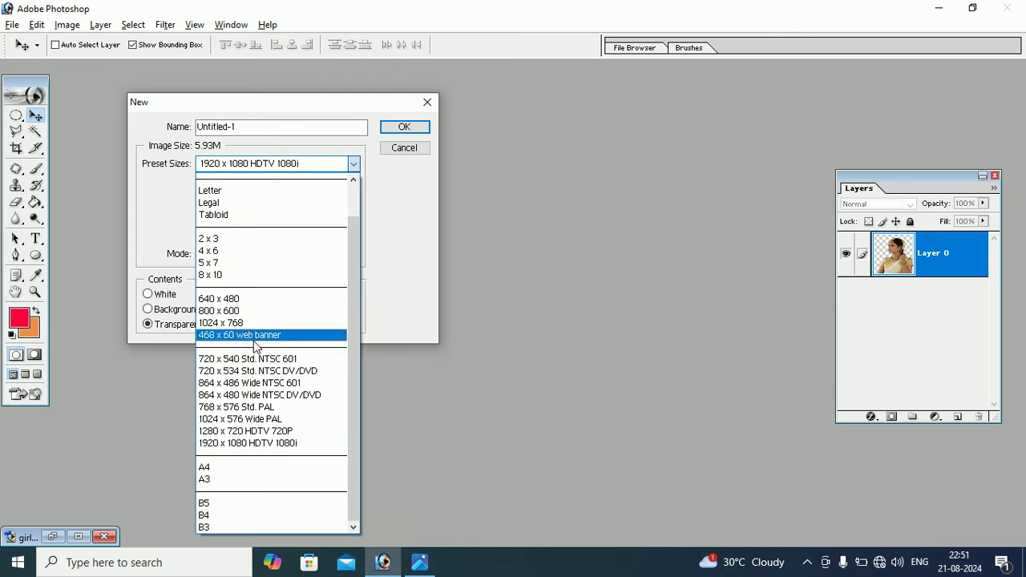
left_click(255, 443)
left_click_drag(267, 185, 237, 185)
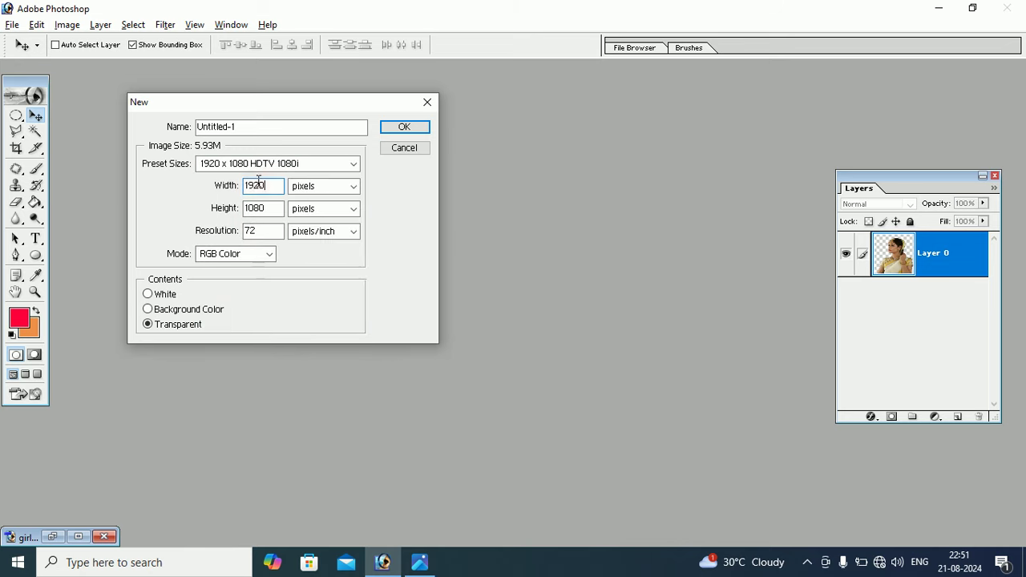
type("1")
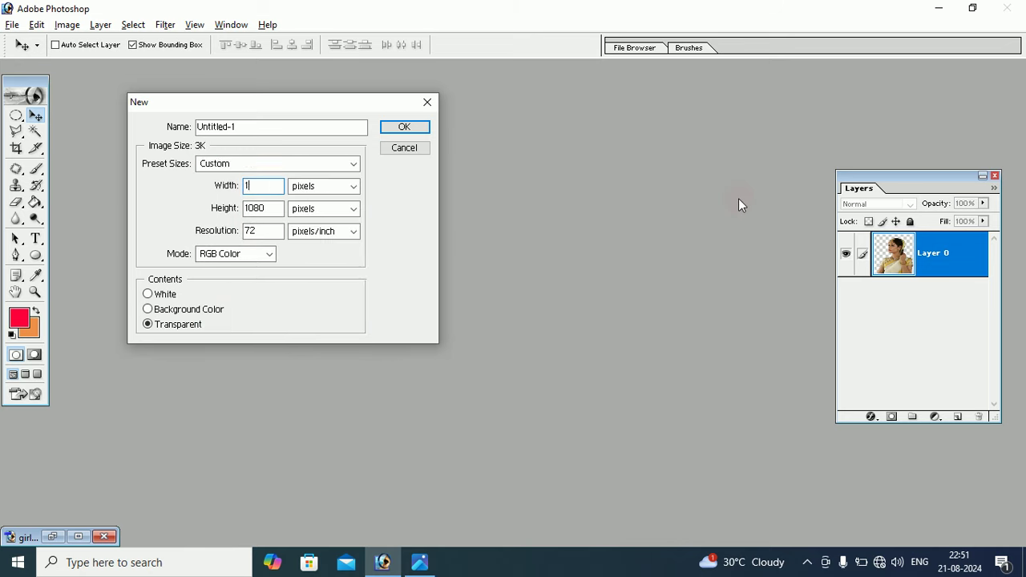
type("080")
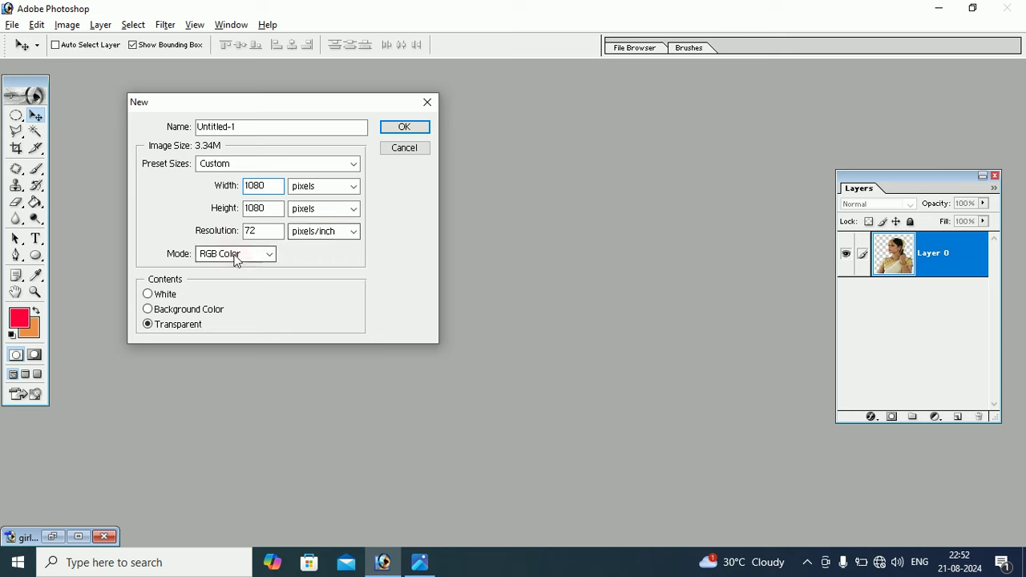
left_click(147, 294)
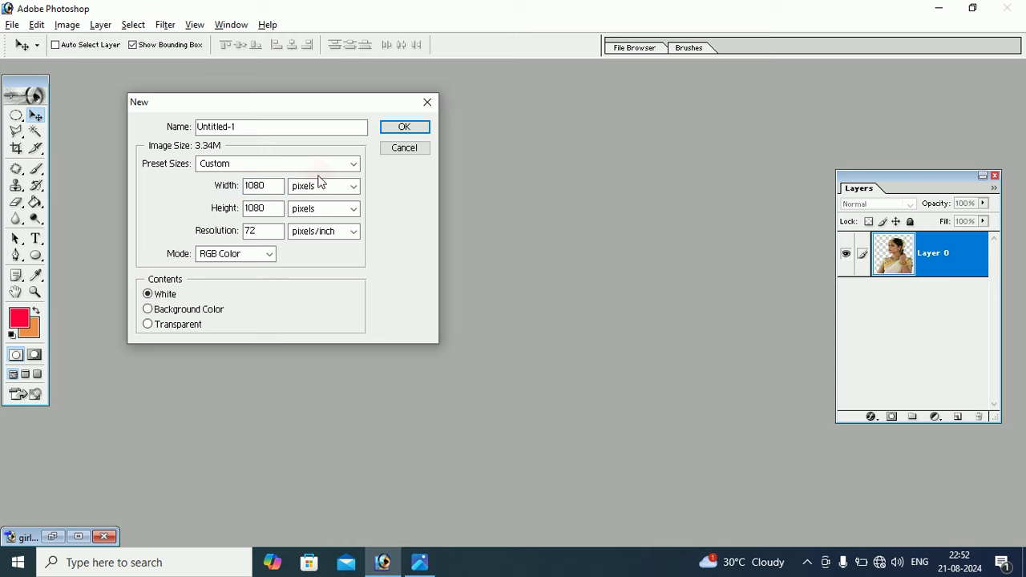
left_click(403, 128)
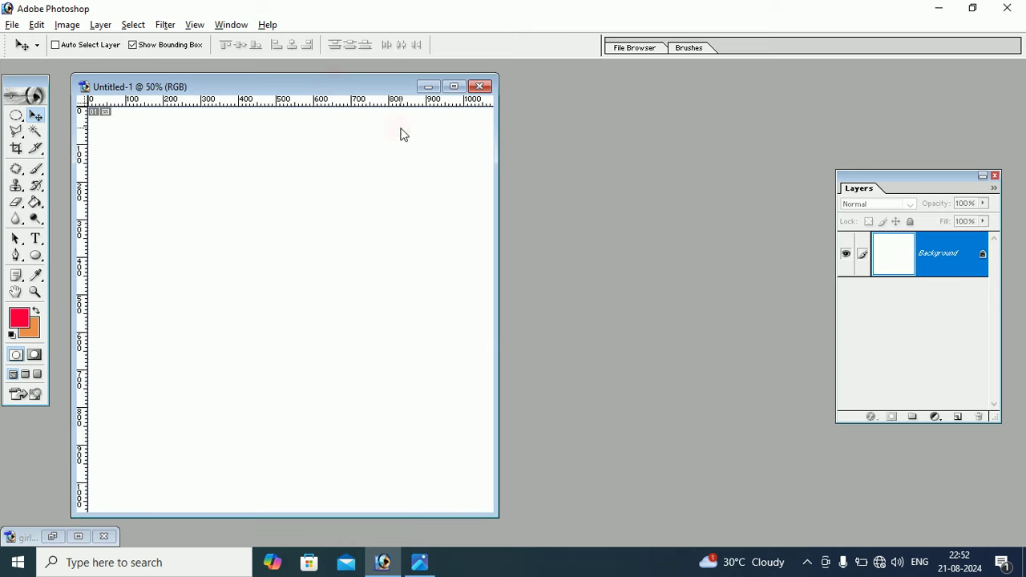
Open the pic 9ne.png silhouette image in Photoshop.
left_click_drag(334, 85, 404, 77)
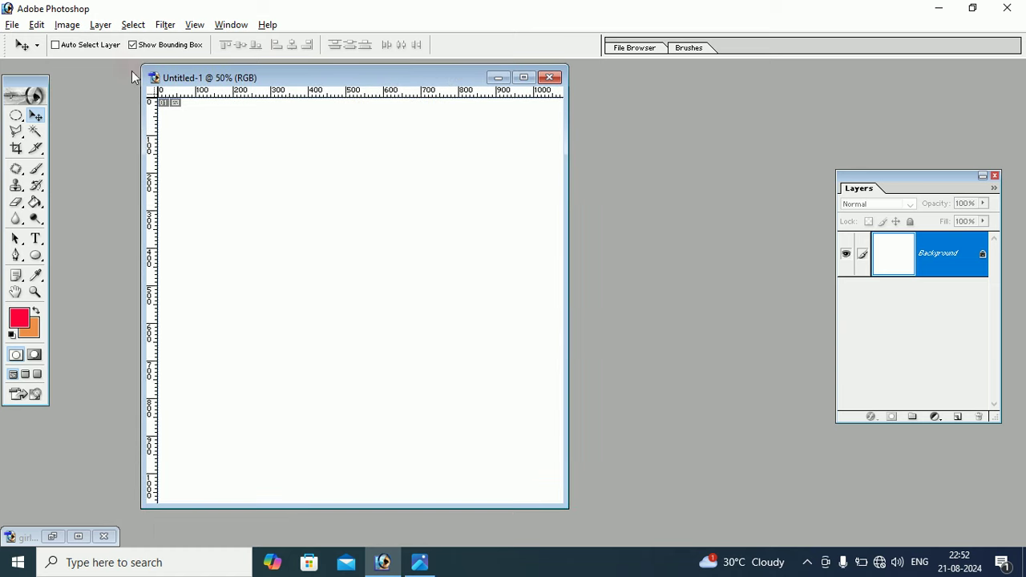
left_click(12, 24)
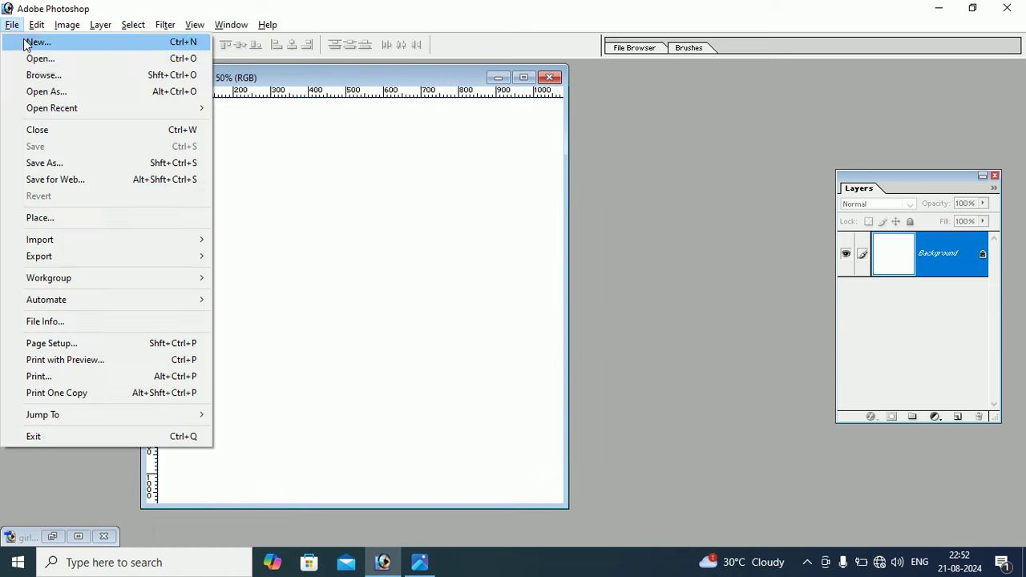
left_click(31, 64)
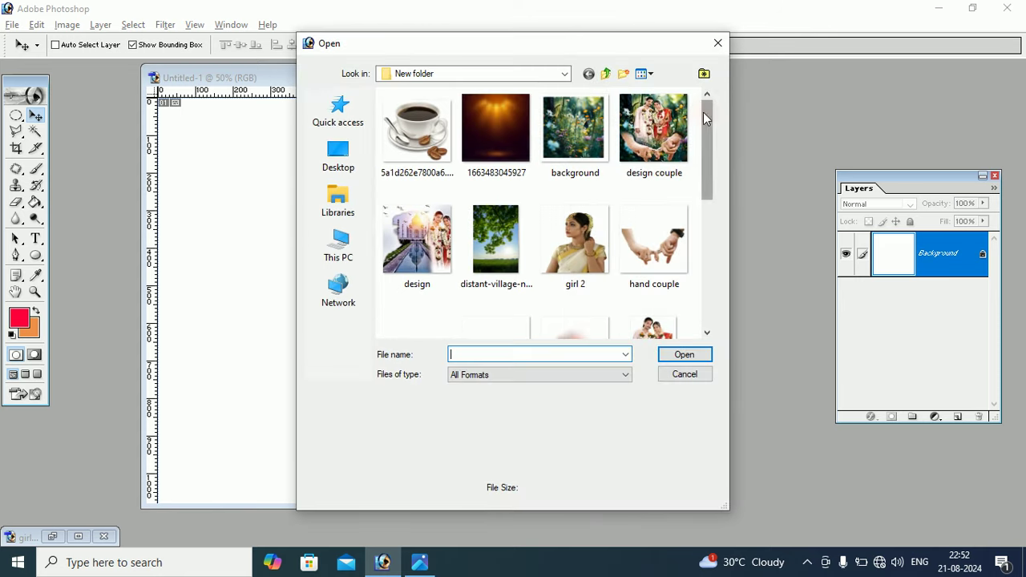
left_click_drag(703, 113, 693, 201)
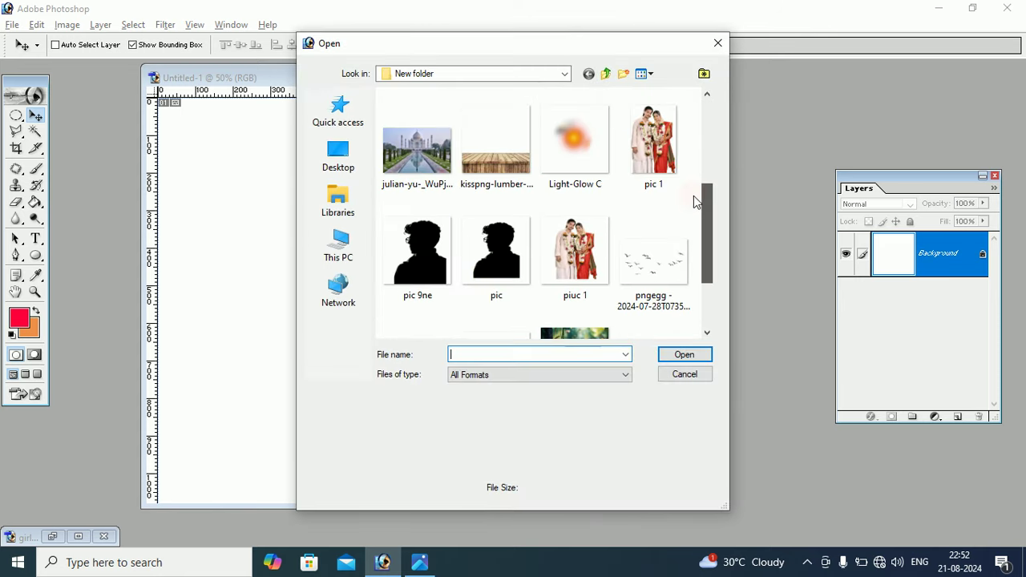
left_click(425, 256)
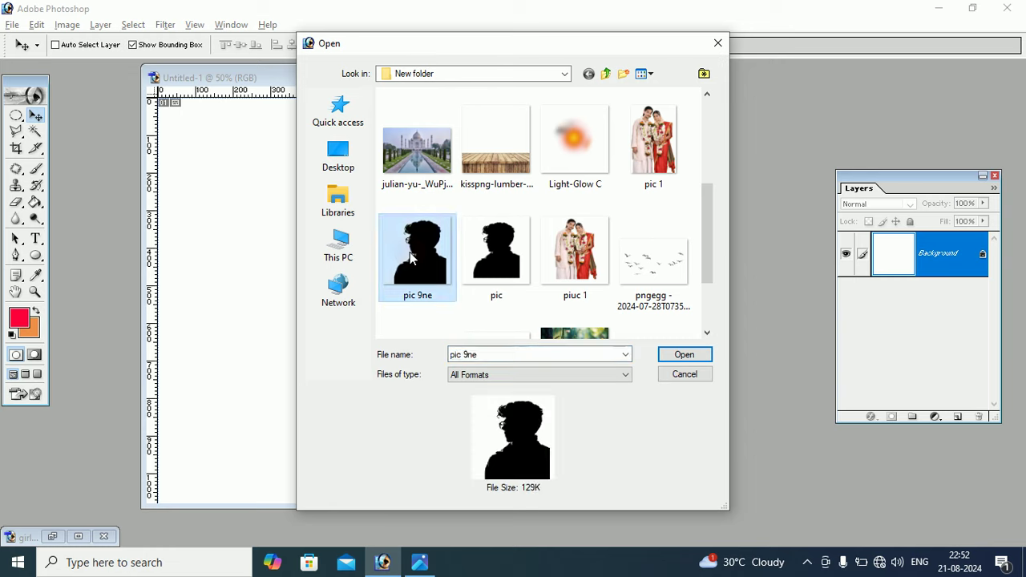
left_click(695, 360)
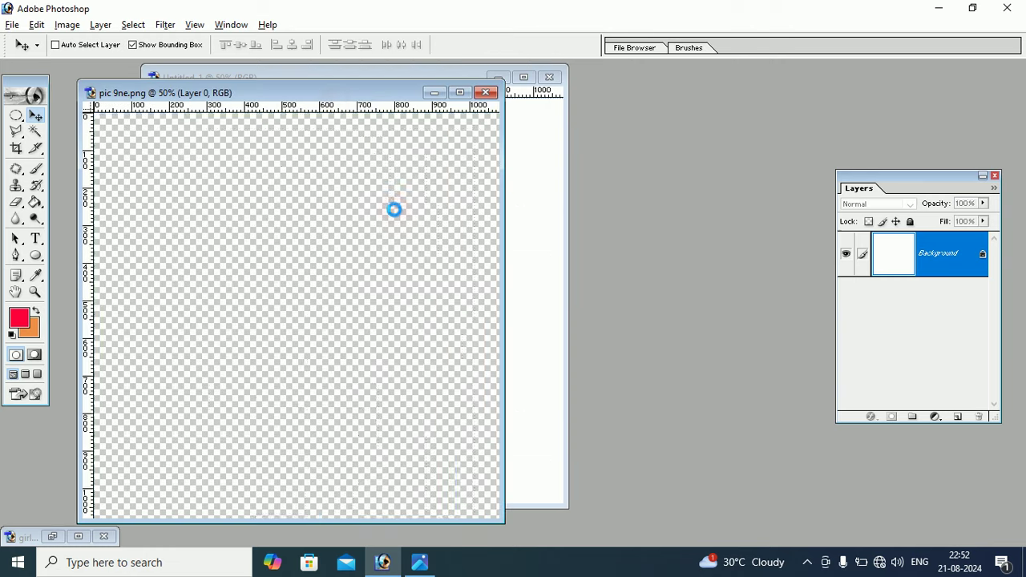
Drag the black silhouette into Untitled-1 as Layer 1 and close pic 9ne.png.
left_click_drag(335, 99, 617, 111)
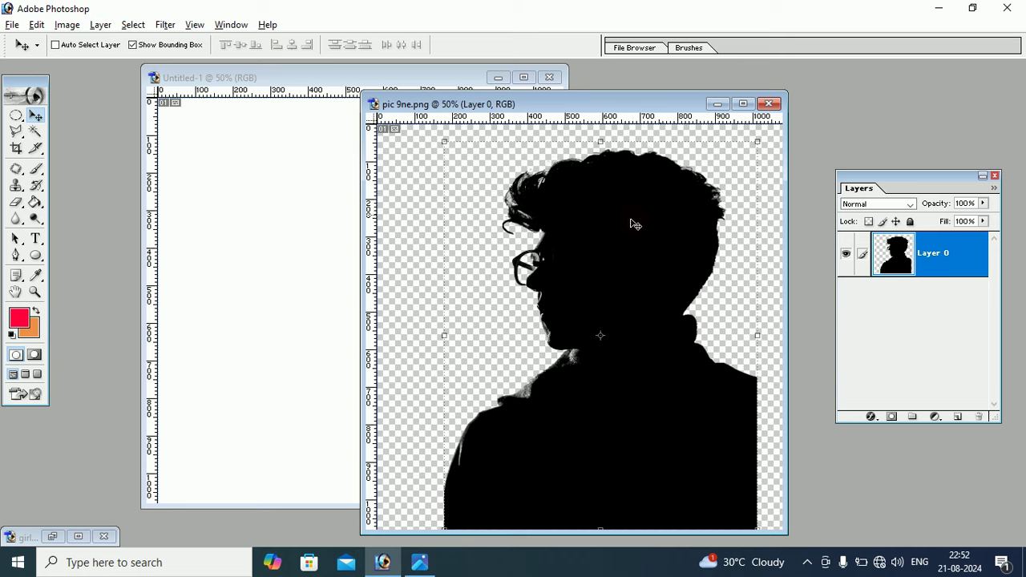
mouse_move(628, 236)
left_mouse_down()
mouse_move(562, 241)
mouse_move(317, 218)
mouse_move(426, 214)
left_mouse_up()
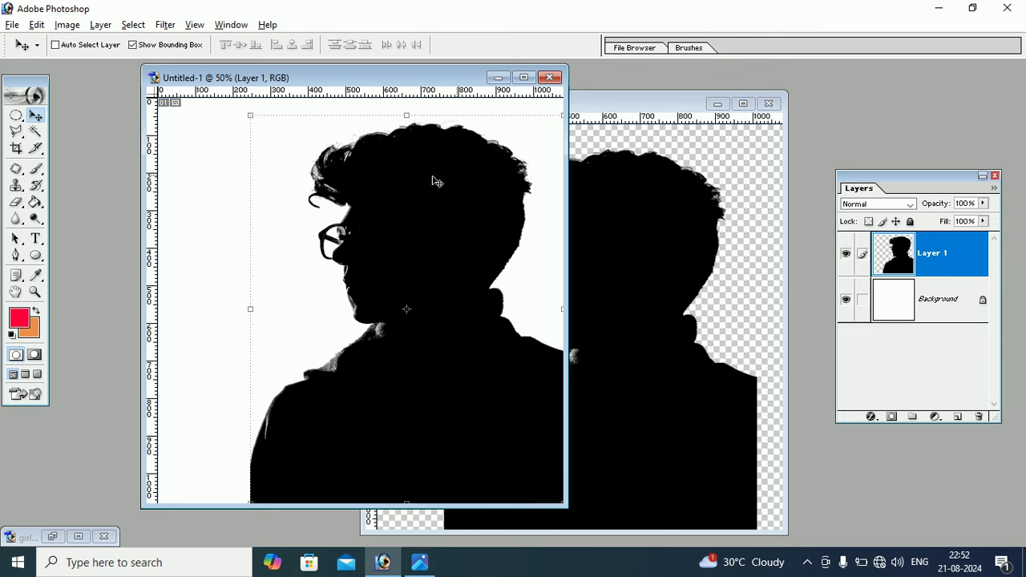
left_click(768, 104)
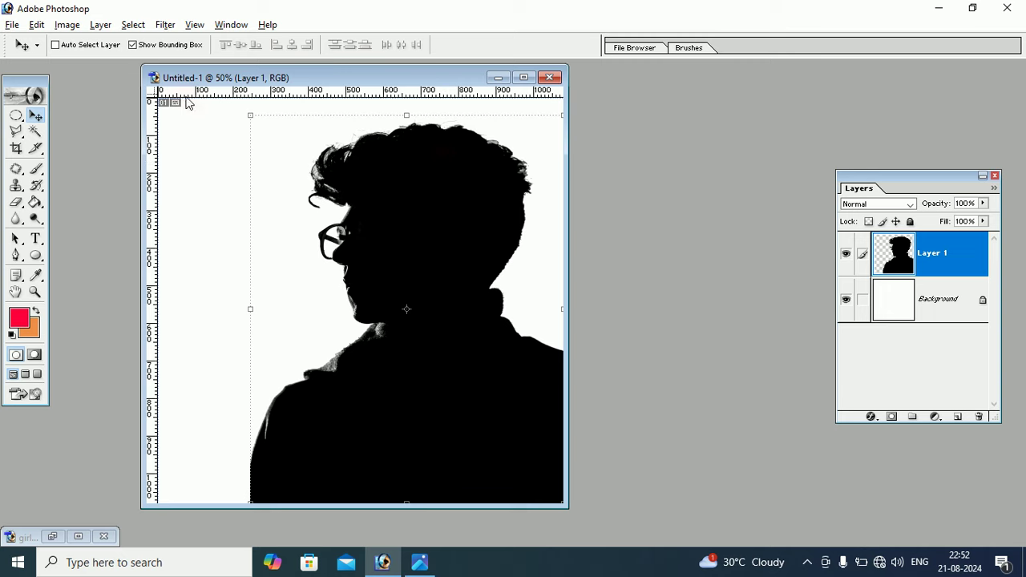
Open the girl 2.png woman-in-saree photo.
left_click(12, 25)
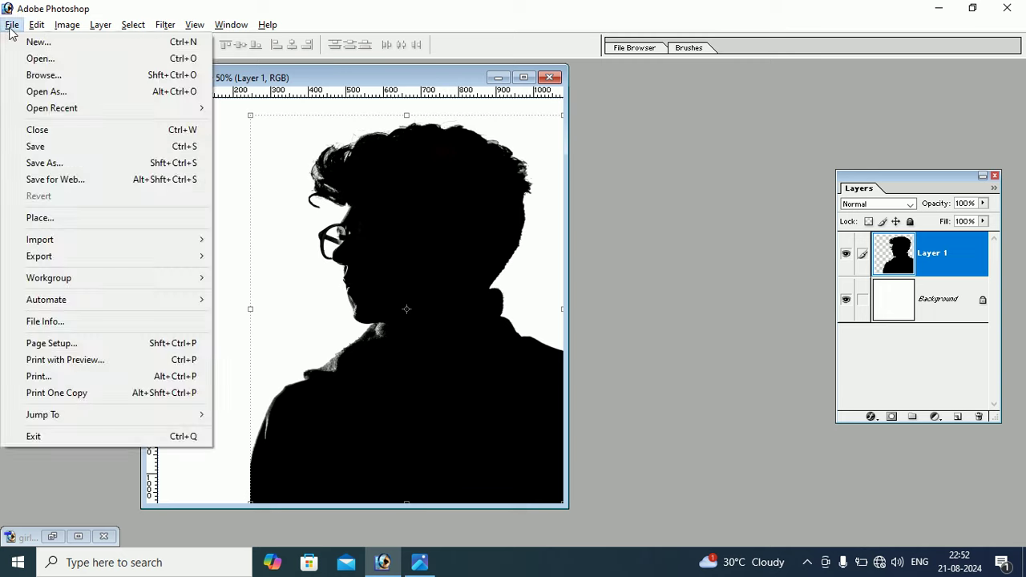
left_click(36, 59)
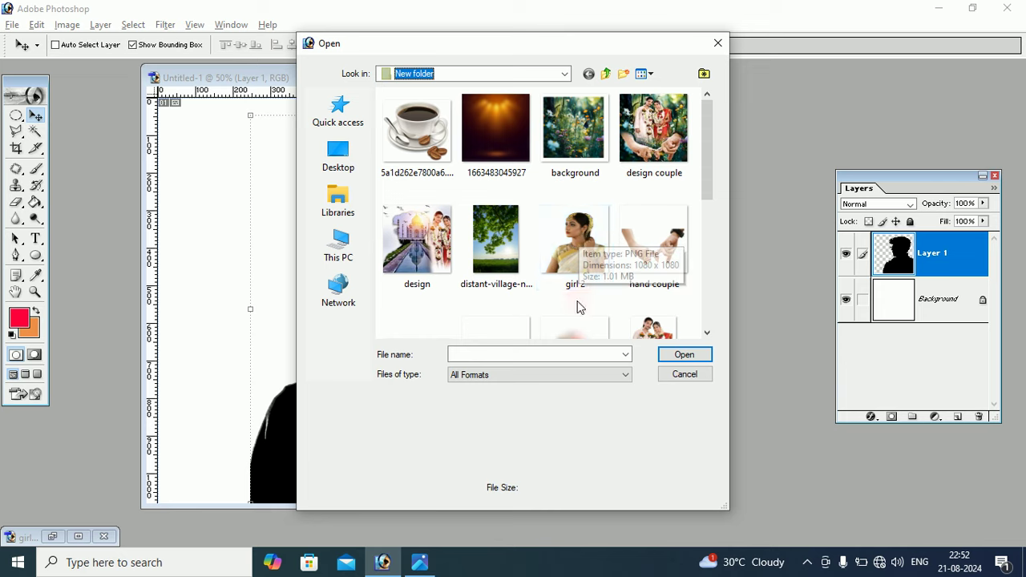
left_click(574, 244)
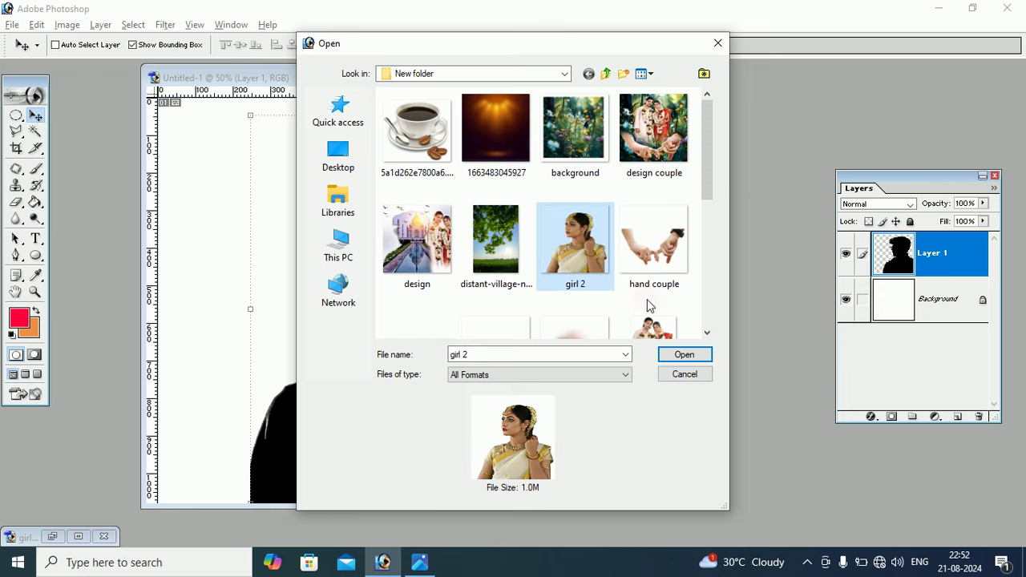
left_click(686, 358)
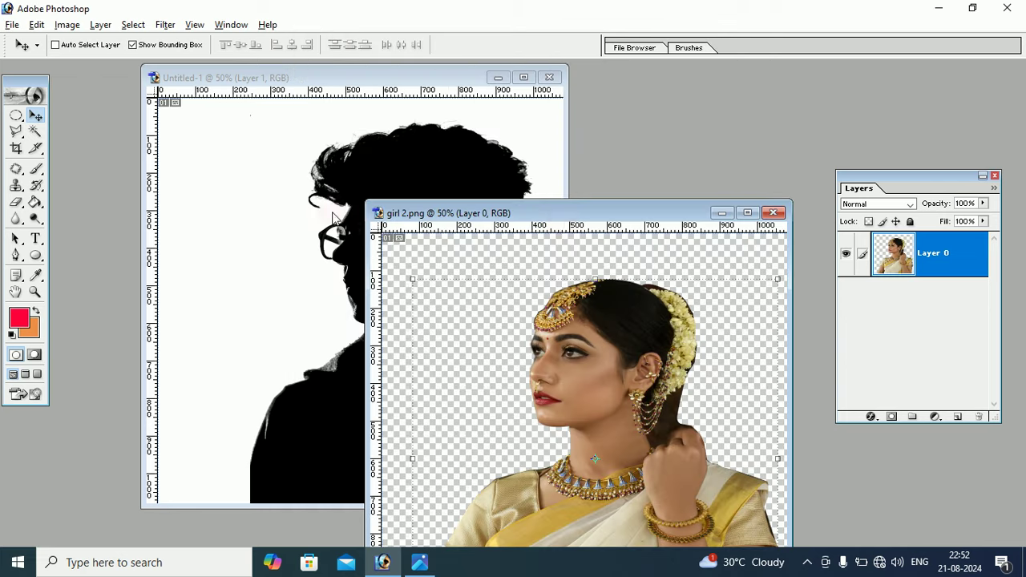
Drag the portrait into Untitled-1 as Layer 2, close girl 2.png, and shift it right.
left_click_drag(578, 213, 641, 91)
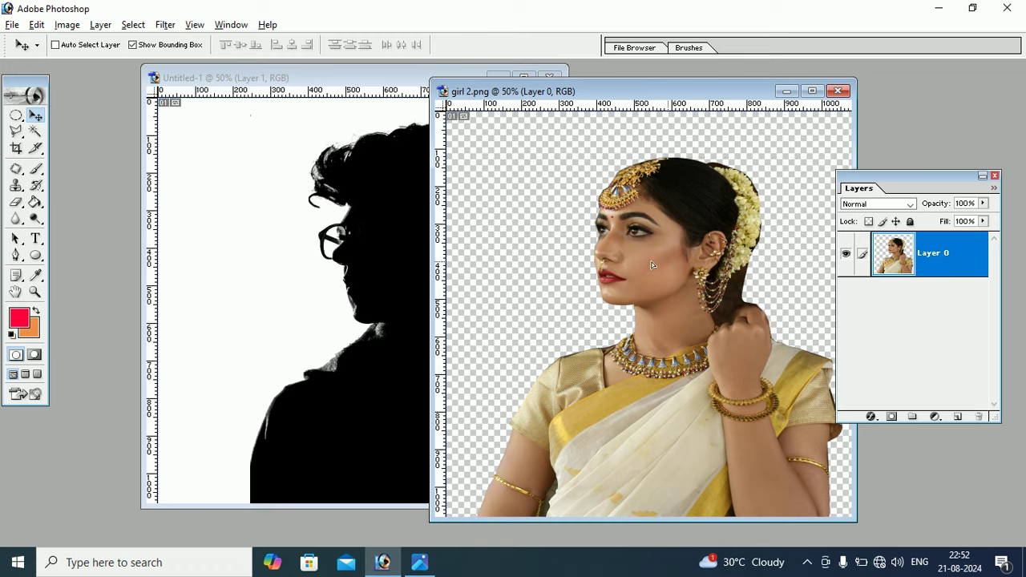
left_click_drag(674, 274, 405, 244)
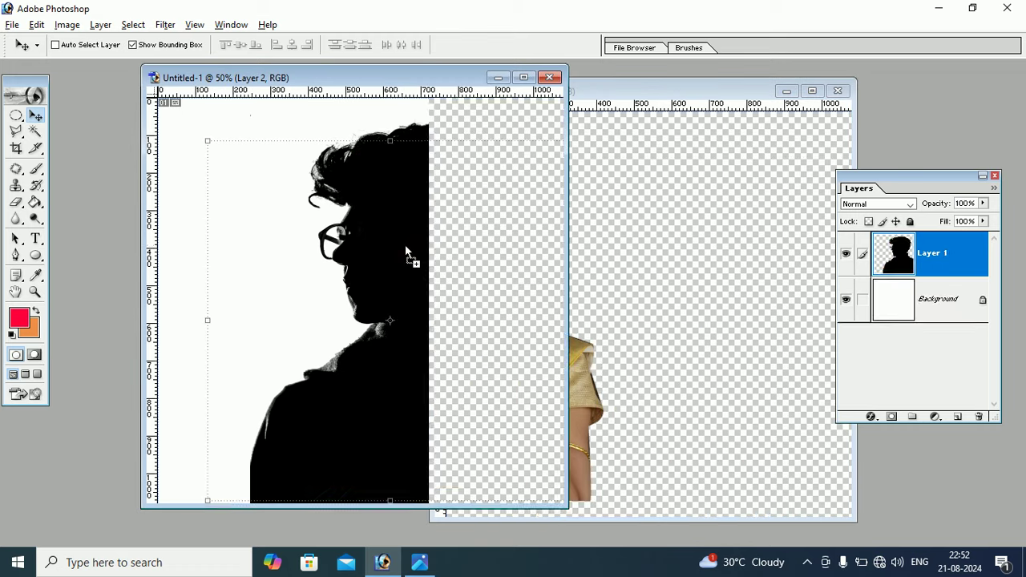
left_click(838, 91)
mouse_move(436, 214)
left_mouse_down()
mouse_move(454, 180)
mouse_move(439, 205)
mouse_move(482, 224)
left_mouse_up()
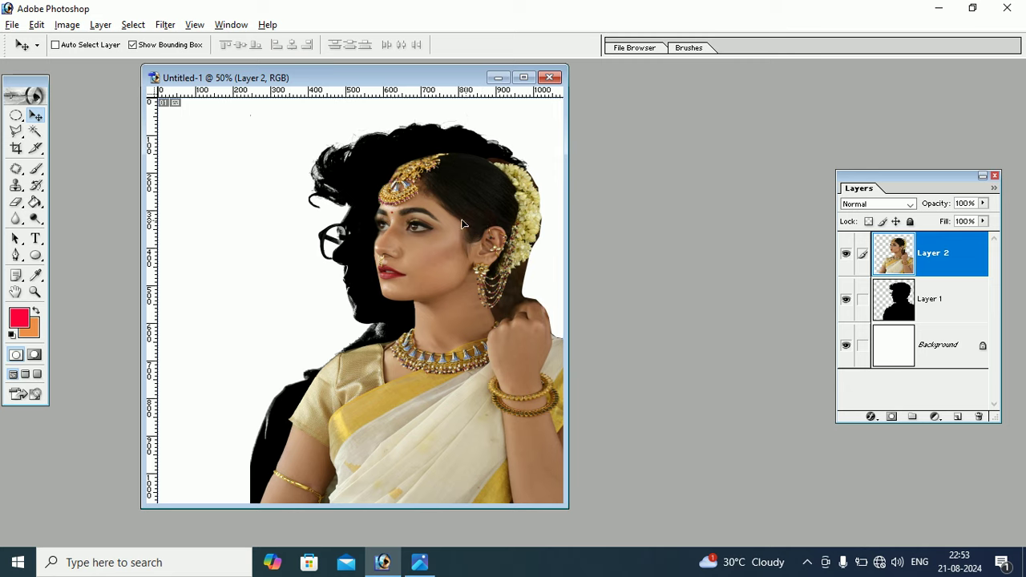
Clip the Layer 2 portrait to the Layer 1 silhouette and move it lower.
left_click_drag(481, 224, 478, 224)
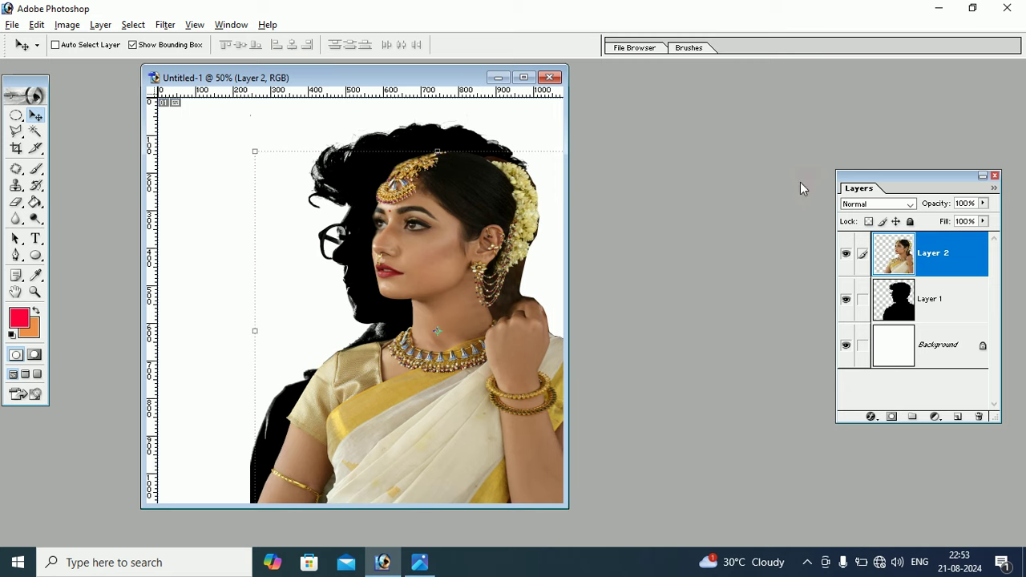
left_click_drag(844, 176, 611, 126)
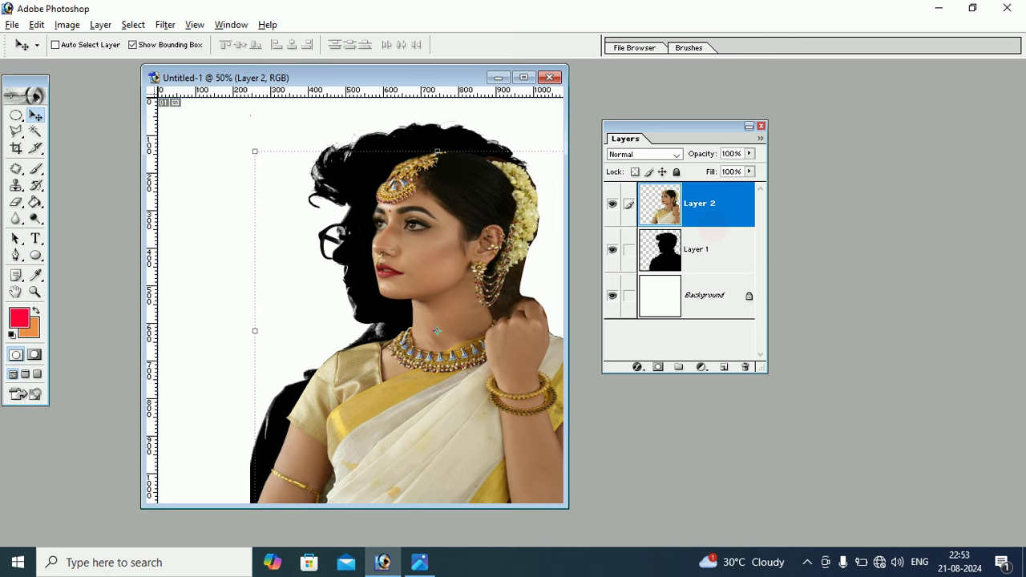
left_click(712, 228, "alt")
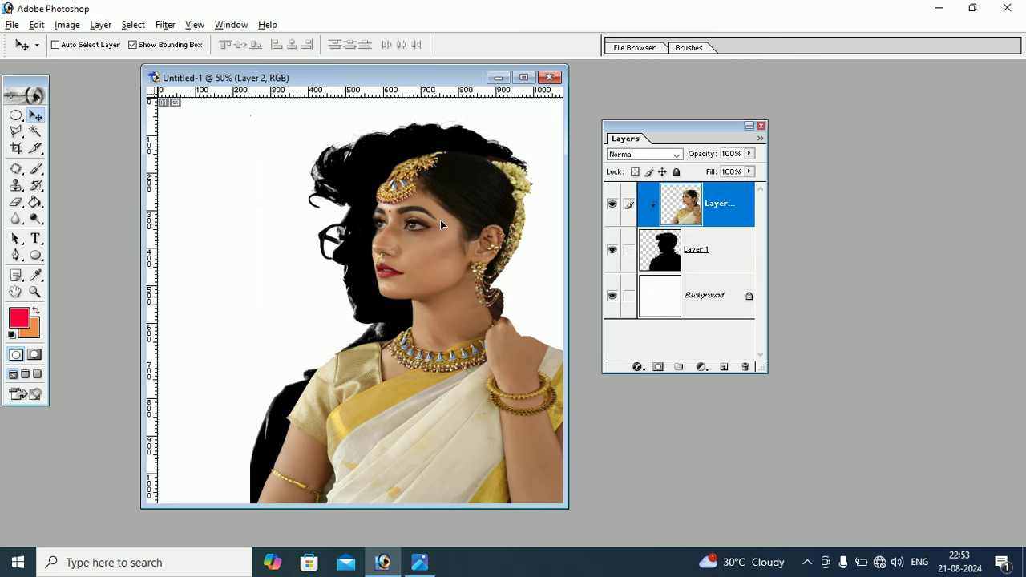
mouse_move(440, 220)
left_mouse_down()
mouse_move(470, 213)
mouse_move(451, 245)
left_mouse_up()
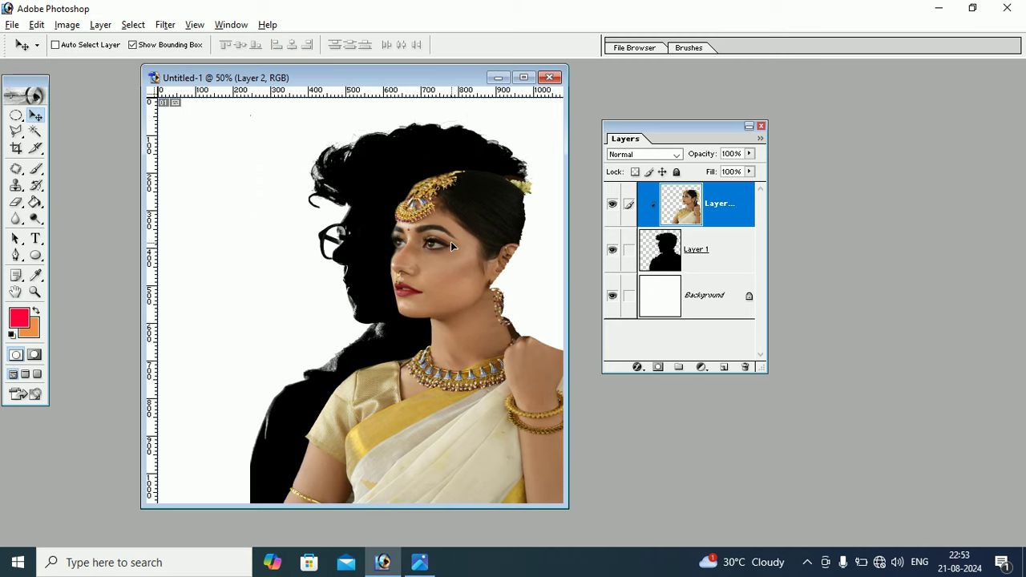
key("ctrl+t")
Scale the clipped portrait up slightly from its top corner and apply the transform.
left_click_drag(274, 170, 273, 141)
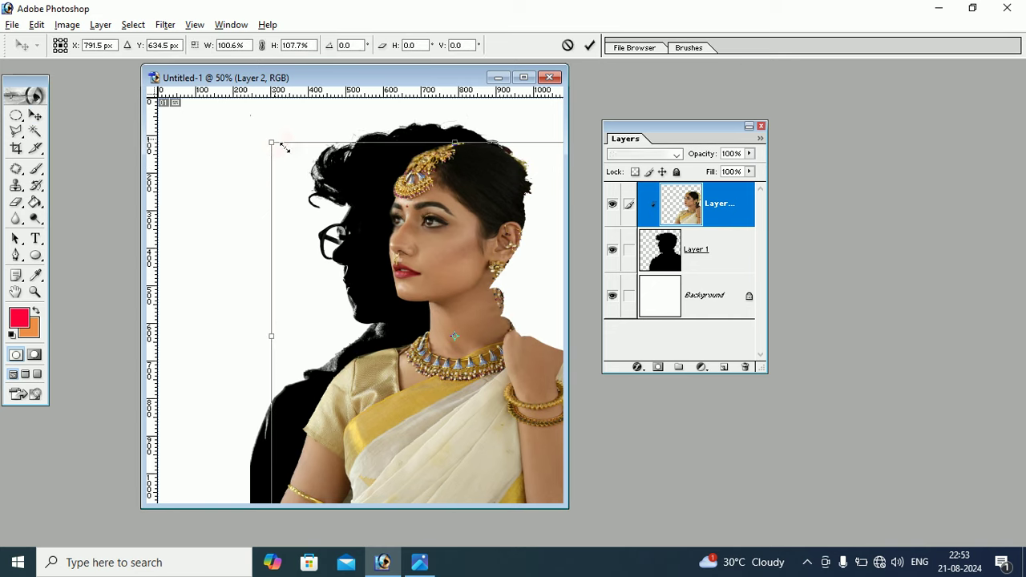
left_click(36, 117)
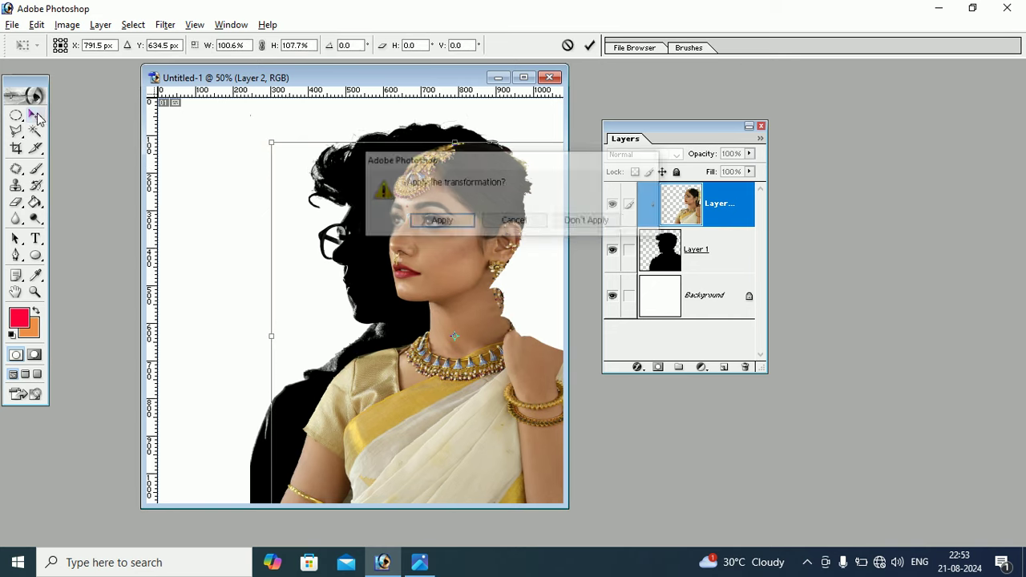
left_click(443, 225)
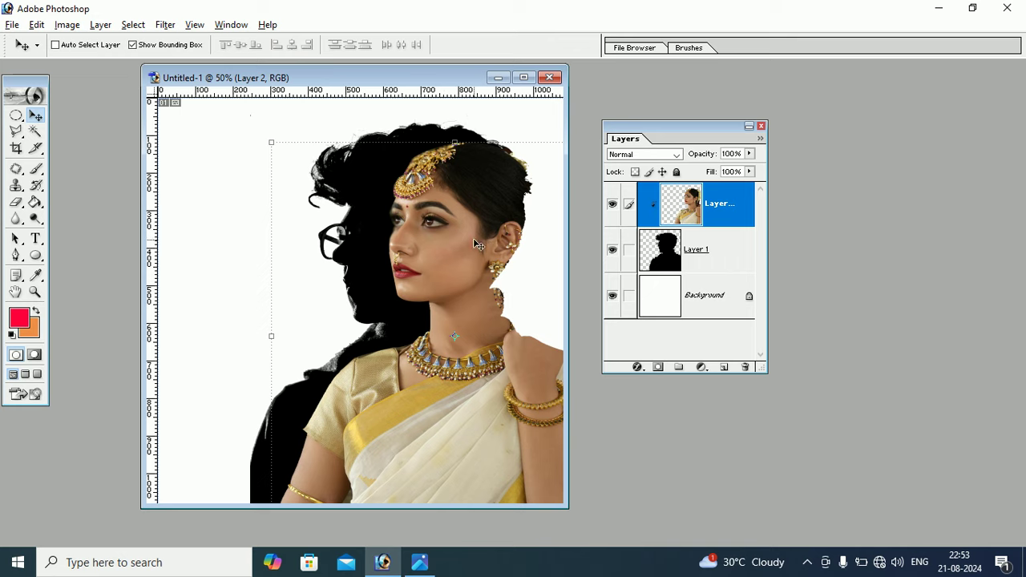
left_click(678, 154)
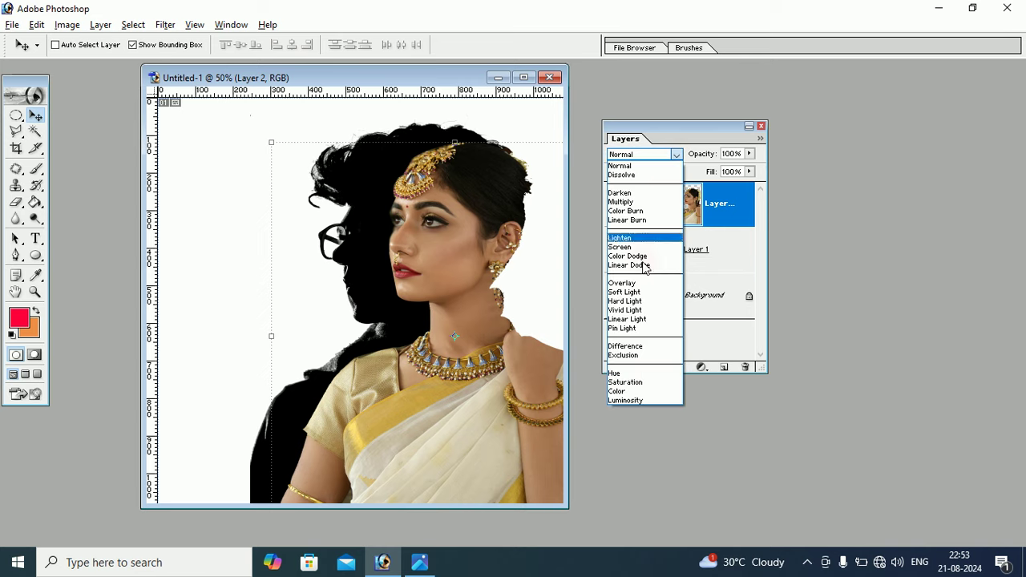
left_click(626, 400)
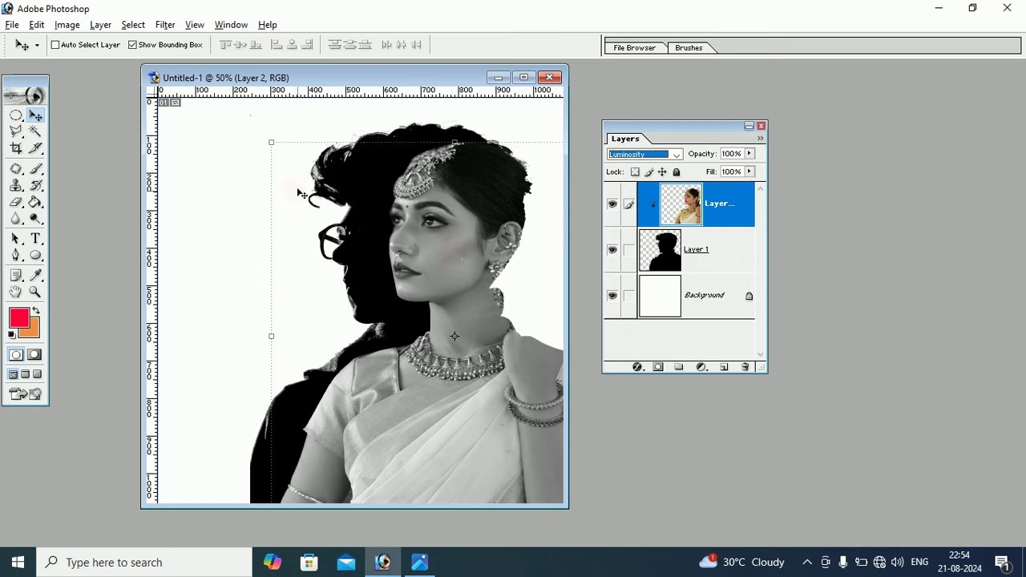
left_click(677, 153)
left_click(637, 163)
Add Layer 3 above Background and draw a large elliptical selection around both heads.
left_click(701, 305)
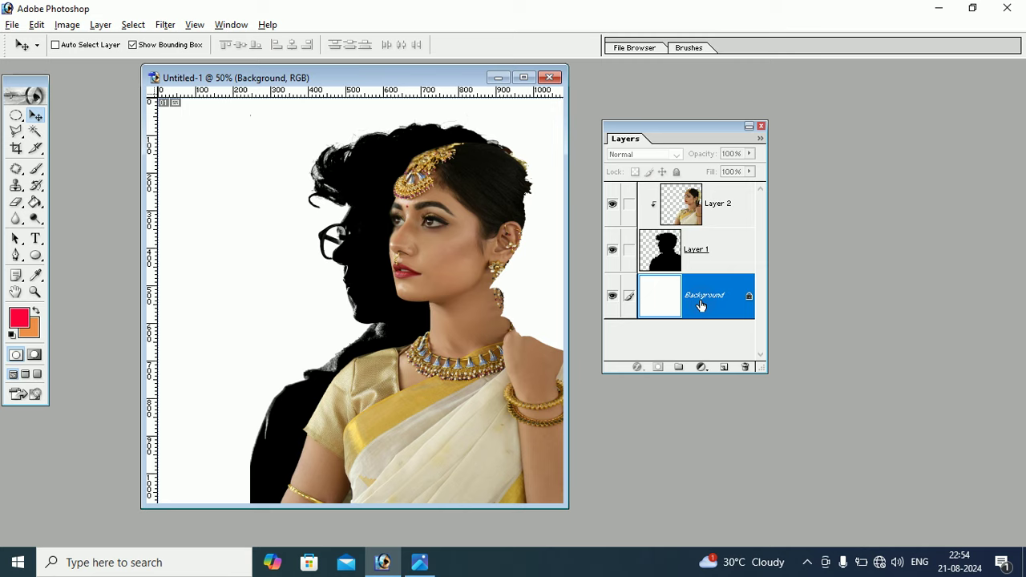
left_click(725, 367)
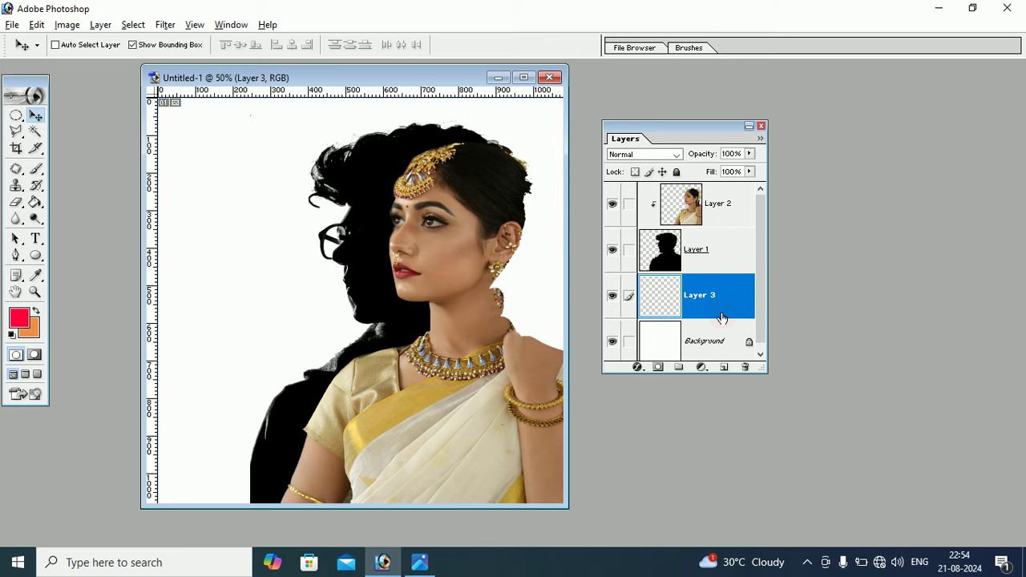
left_click(16, 118)
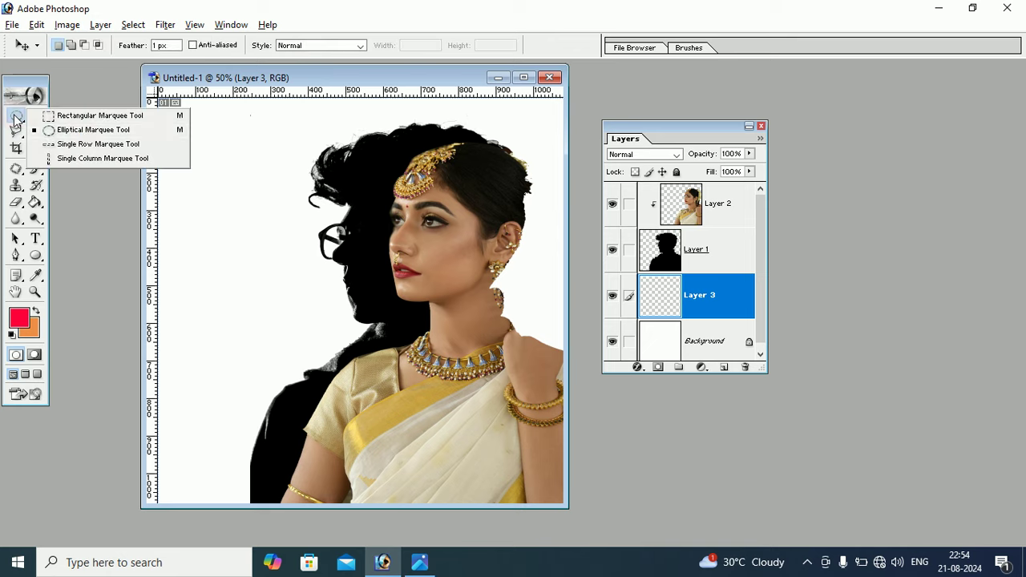
left_click(84, 133)
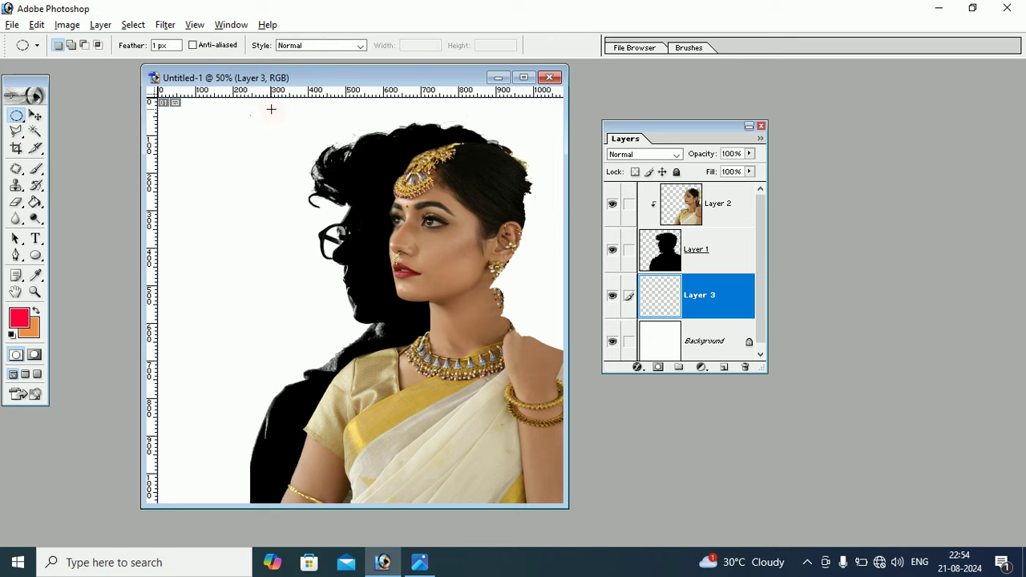
left_click_drag(271, 108, 504, 161)
left_click_drag(545, 245, 553, 340)
left_click(35, 275)
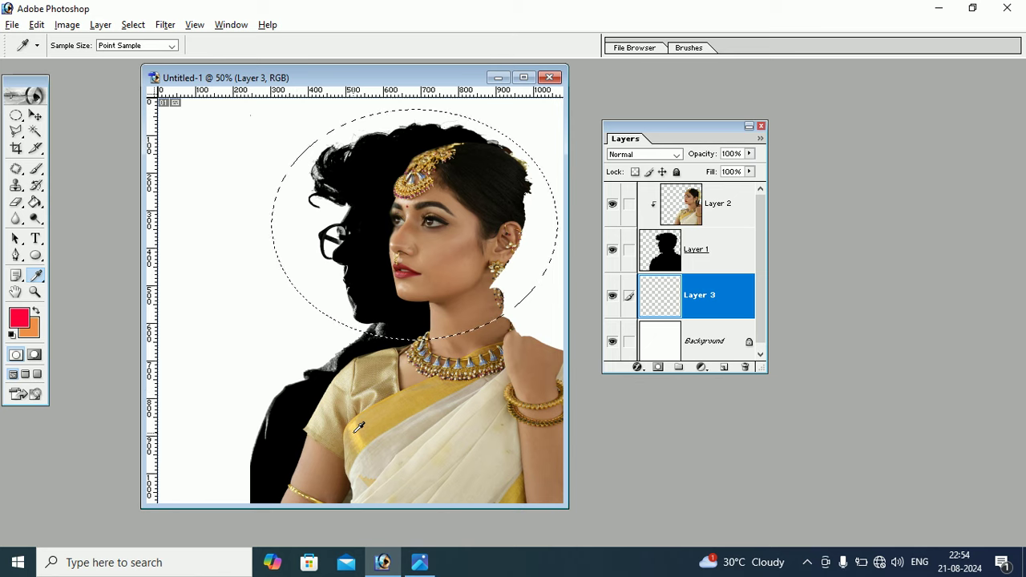
Fill the oval selection on Layer 3 with the saree's pale yellow, then deselect.
left_click(355, 431)
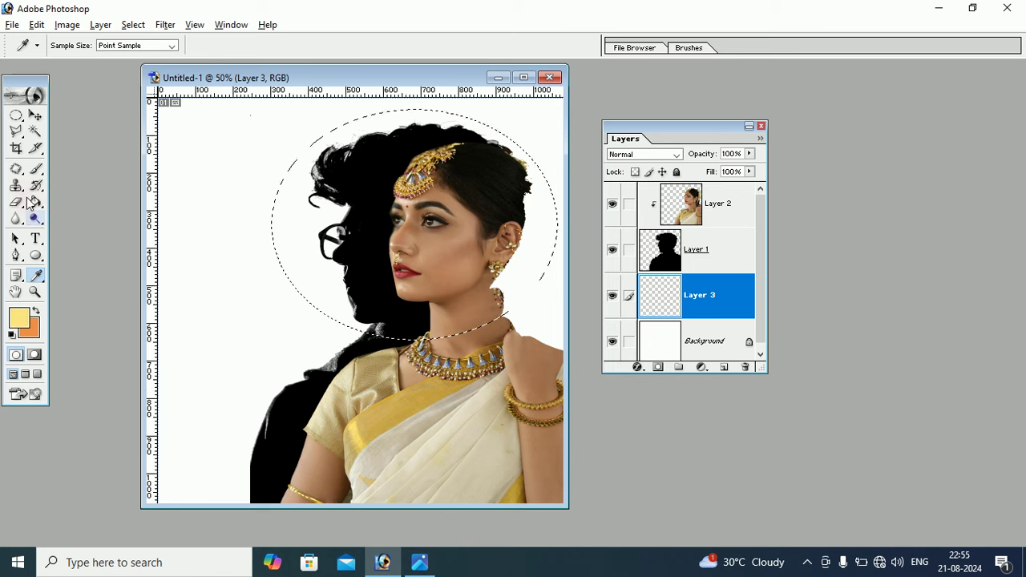
left_click(36, 202)
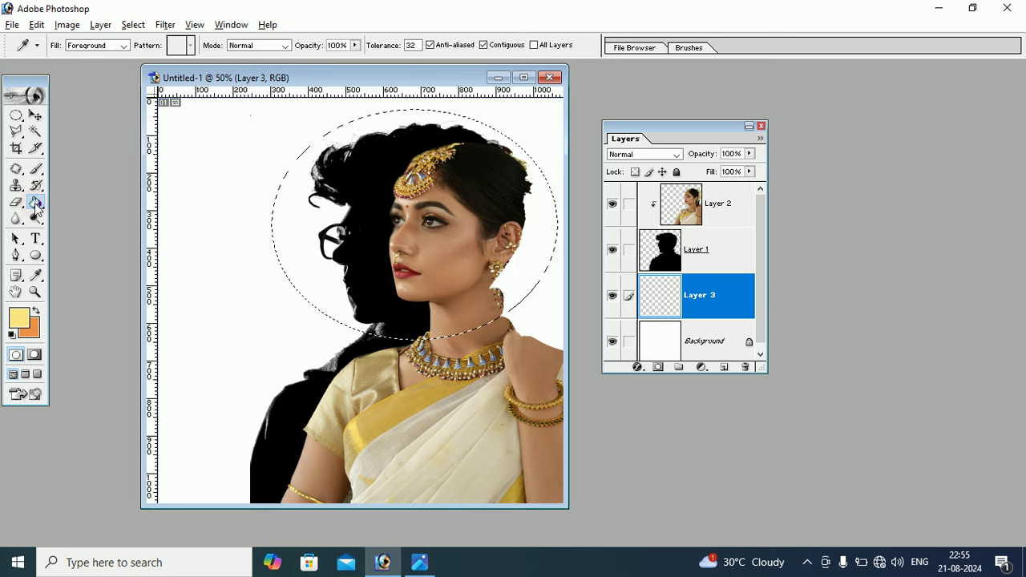
left_click(301, 227)
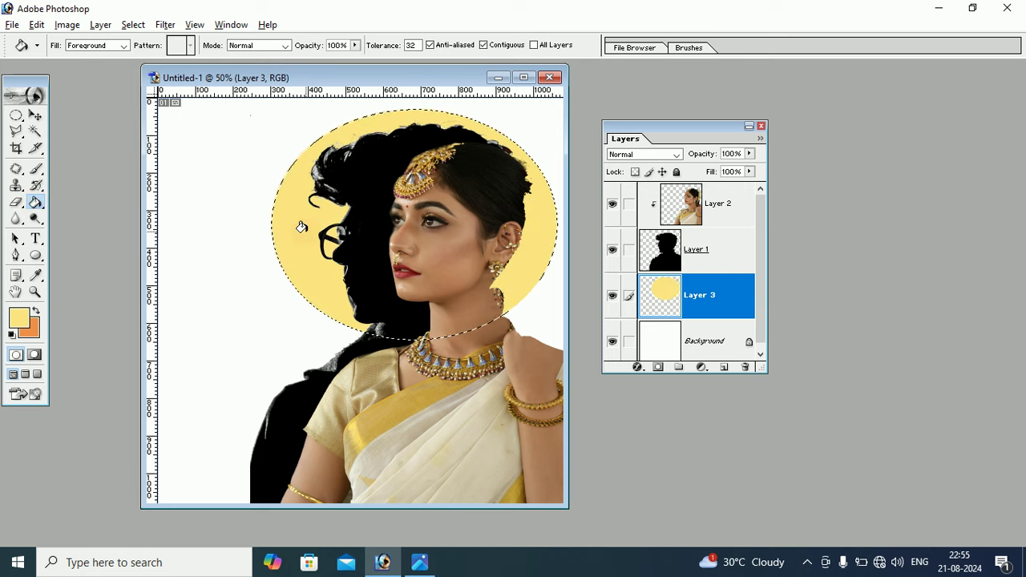
left_click(133, 25)
left_click(137, 59)
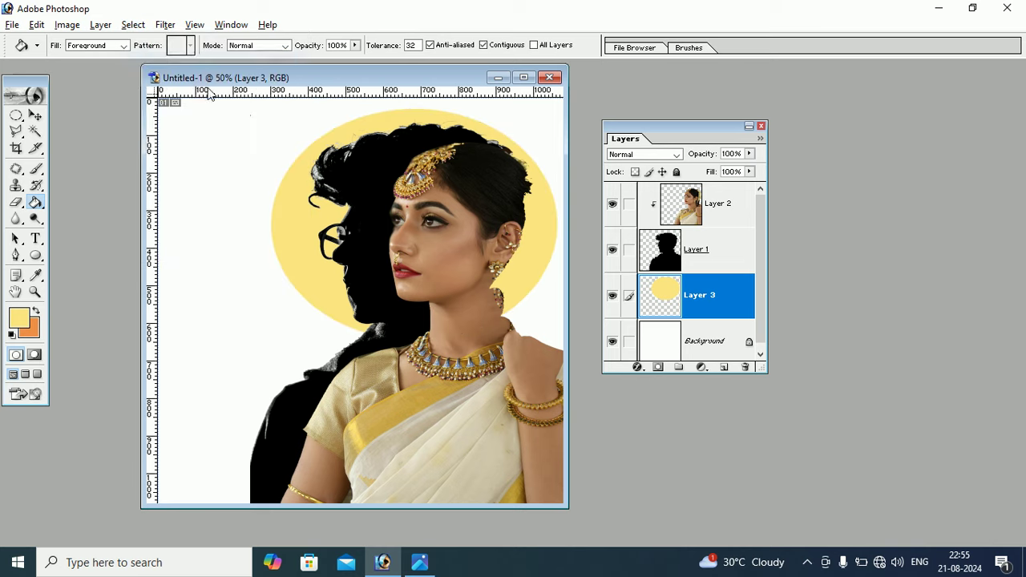
Rescale the yellow circle to 97.6% wide by 102% tall and apply it.
left_click(34, 116)
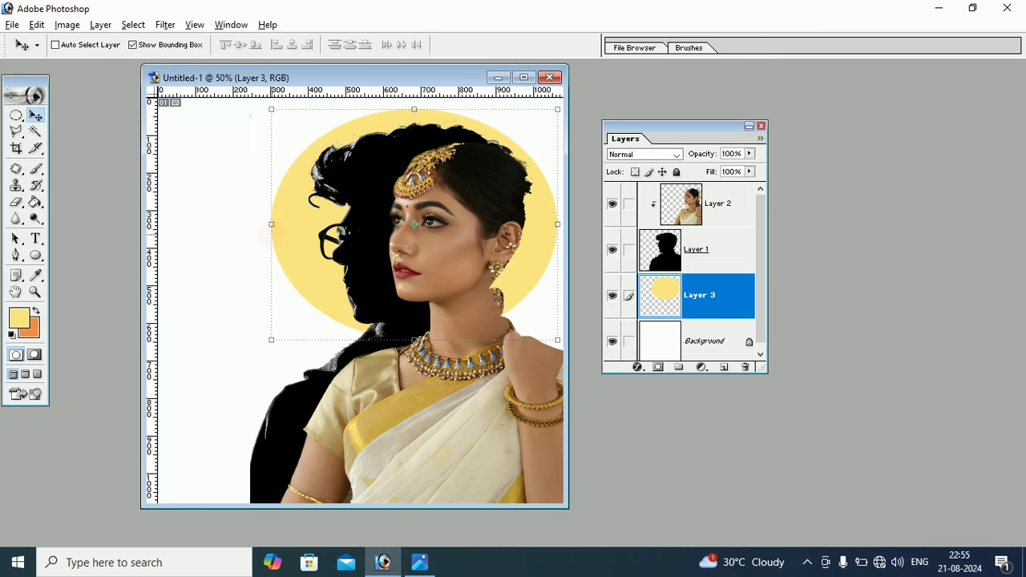
left_click_drag(270, 230, 278, 226)
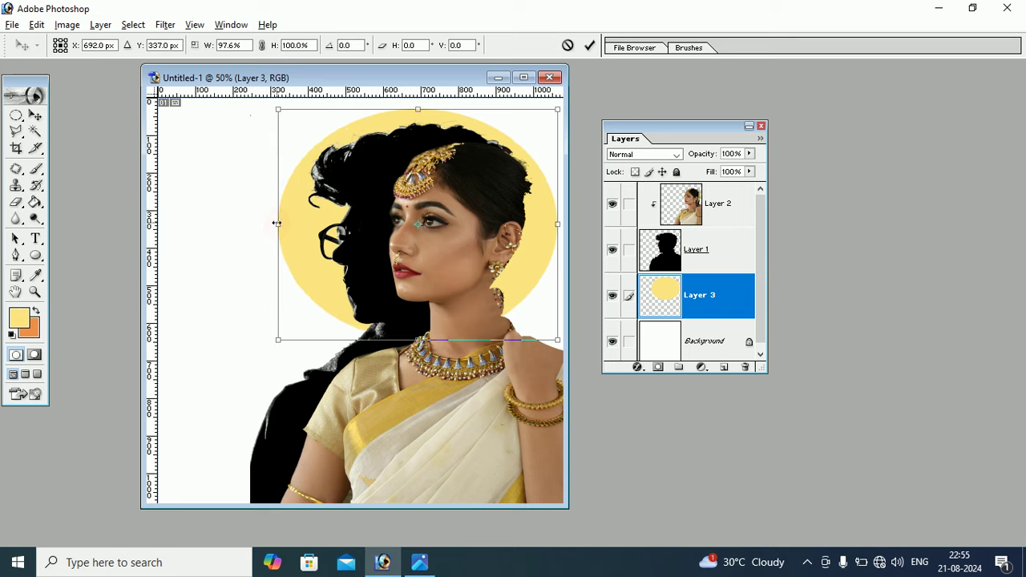
left_click_drag(421, 109, 421, 104)
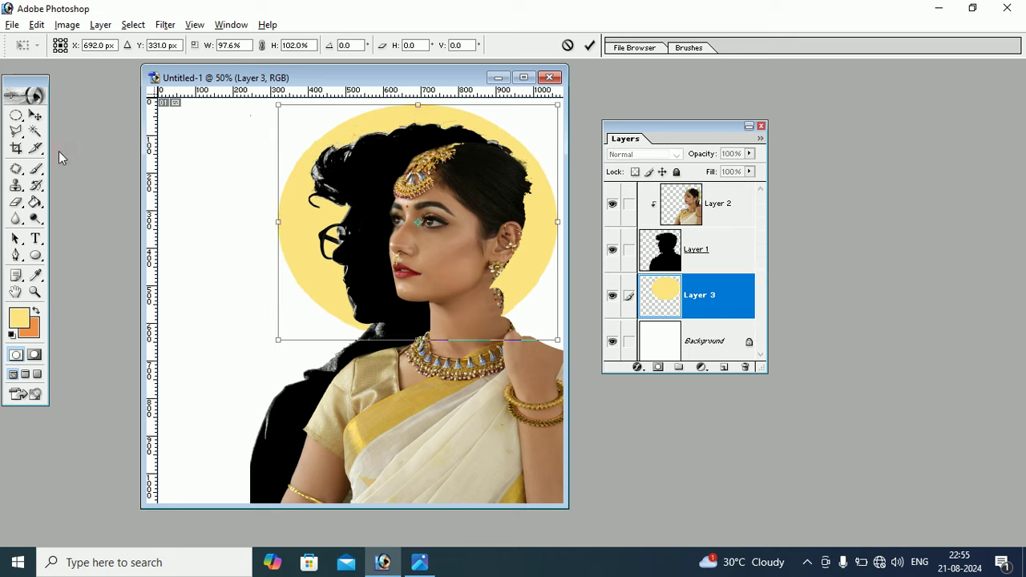
left_click(35, 115)
left_click(440, 221)
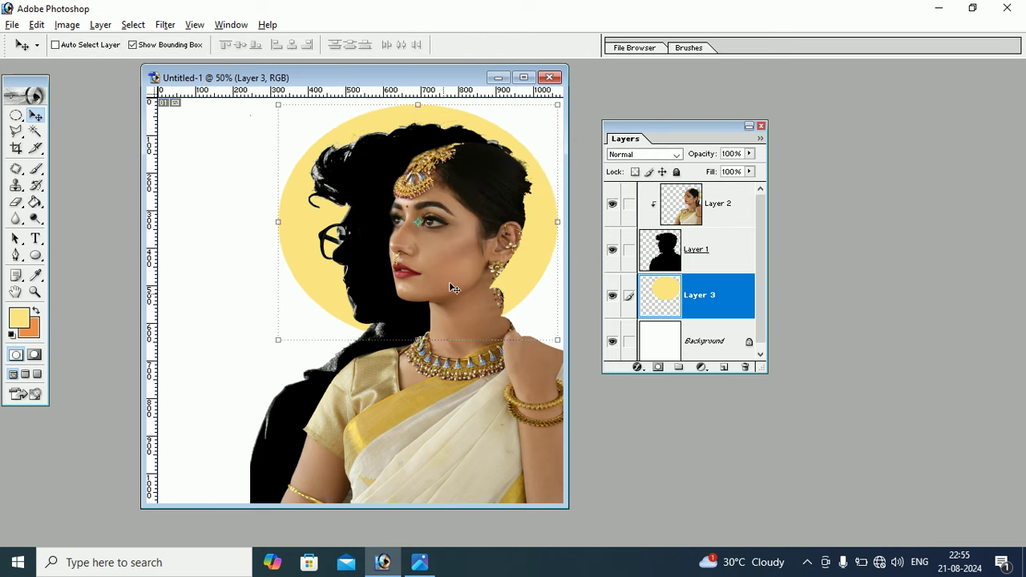
Set Layer 2's blend mode to Luminosity so the woman appears grayscale.
left_click(706, 207)
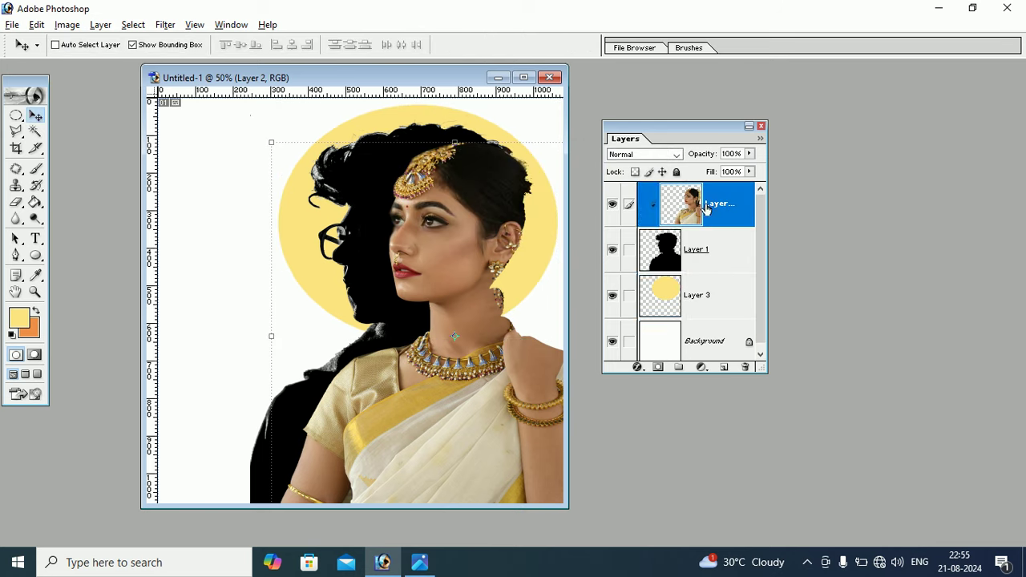
left_click(676, 154)
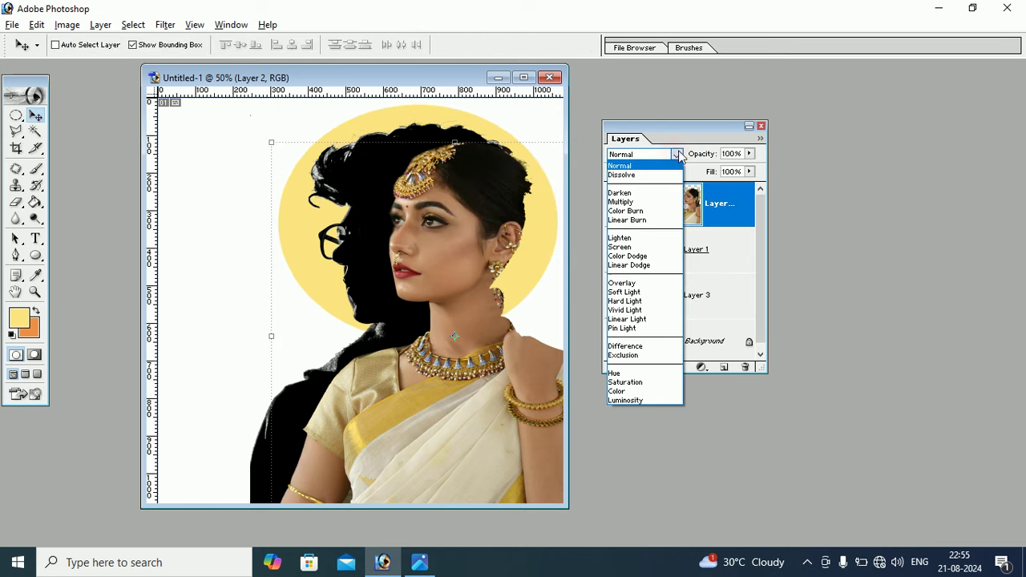
left_click(641, 401)
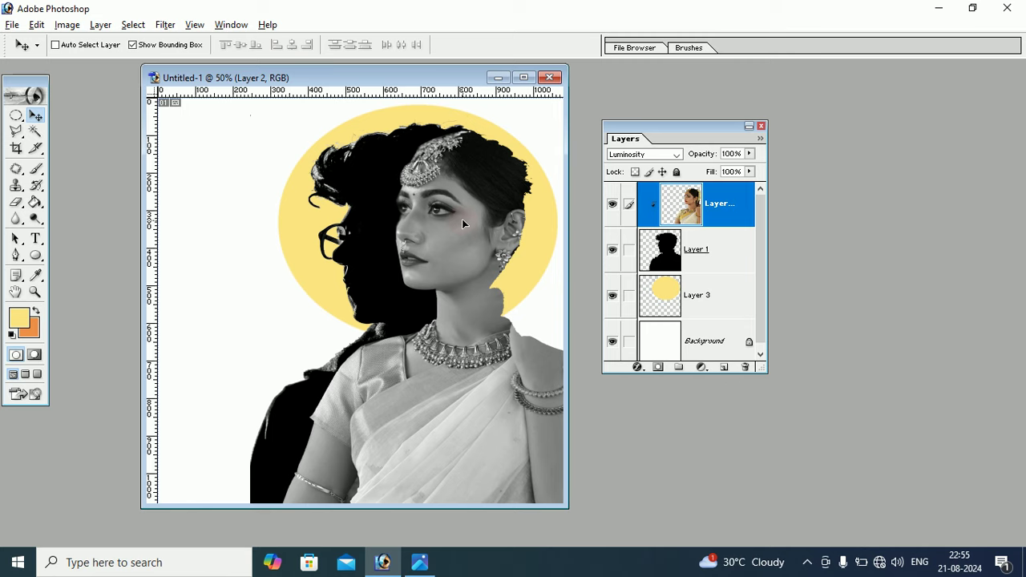
Nudge the grayscale portrait into place, ending slightly left within the silhouette.
mouse_move(462, 219)
left_mouse_down()
mouse_move(491, 218)
mouse_move(484, 228)
left_mouse_up()
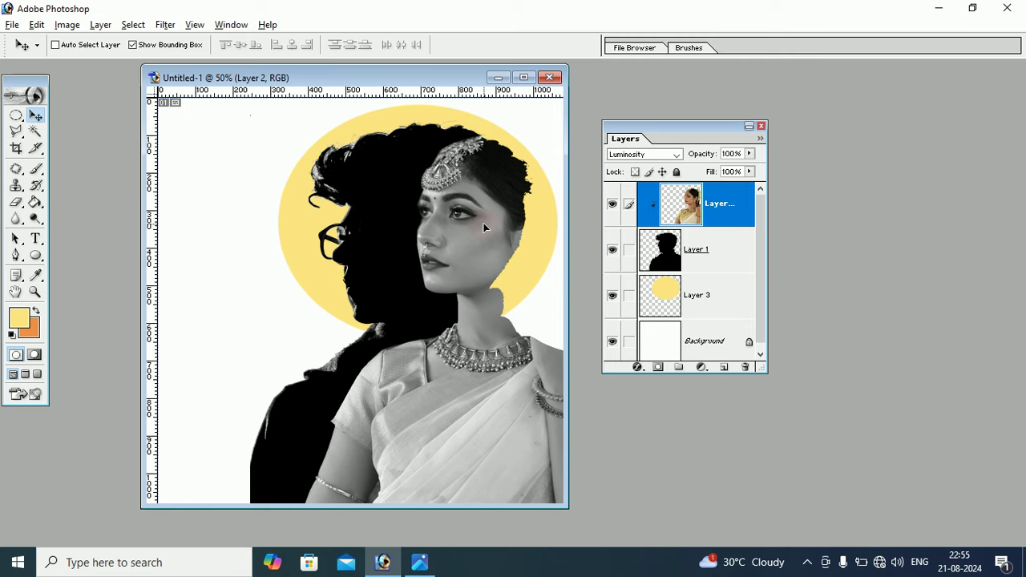
left_click_drag(486, 214, 488, 253)
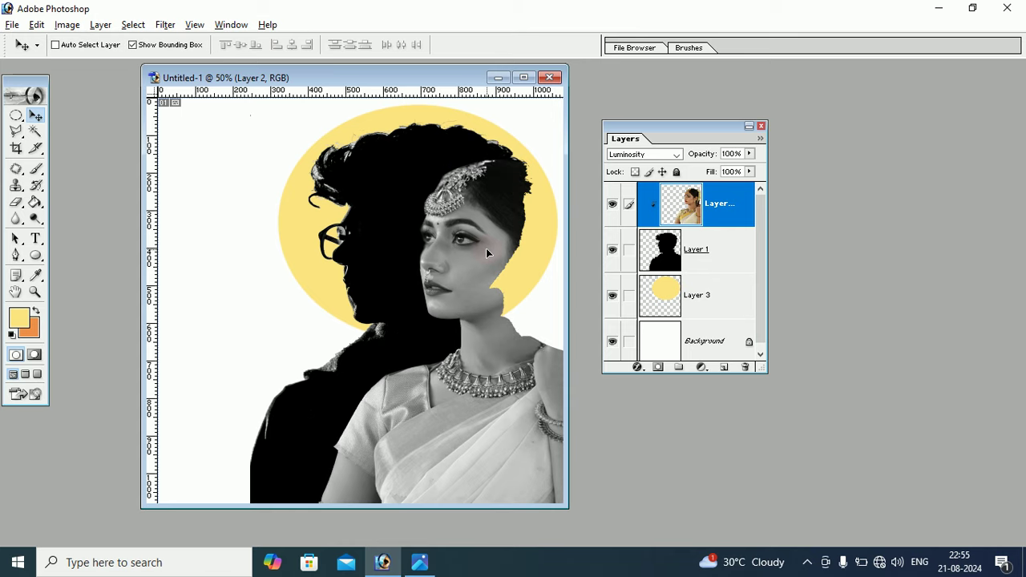
left_click_drag(486, 254, 486, 243)
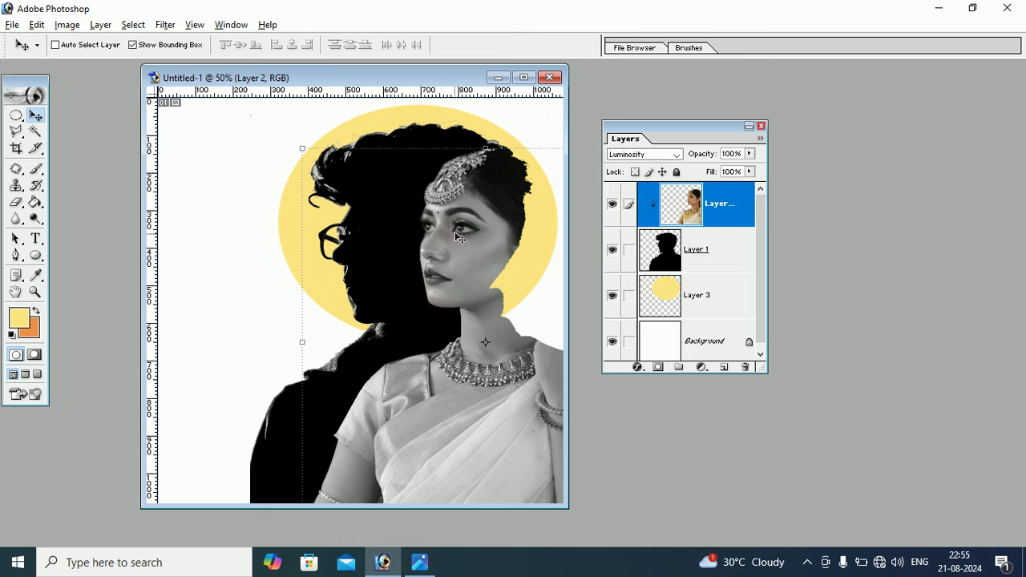
left_click_drag(460, 237, 440, 232)
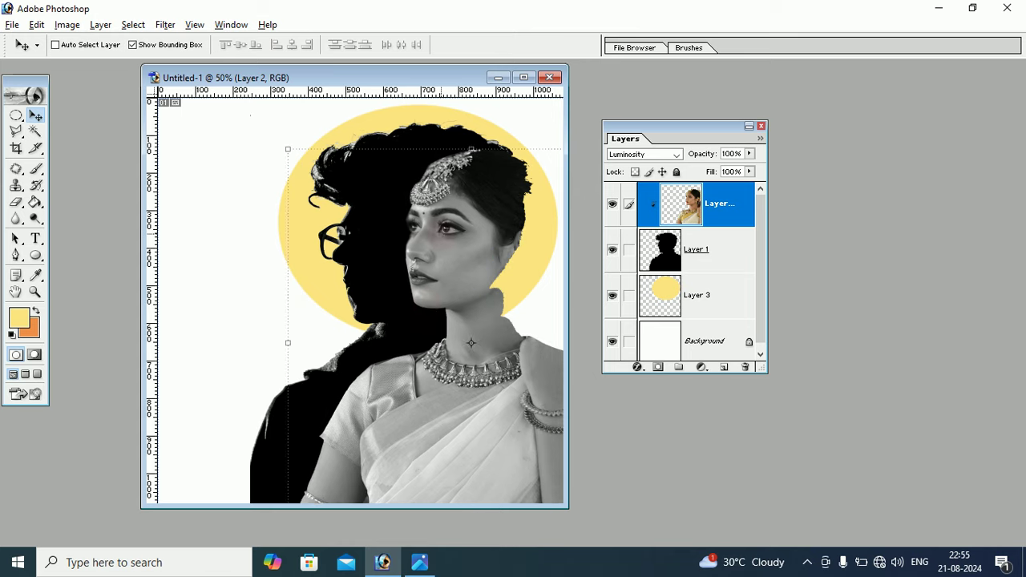
left_click_drag(471, 344, 426, 229)
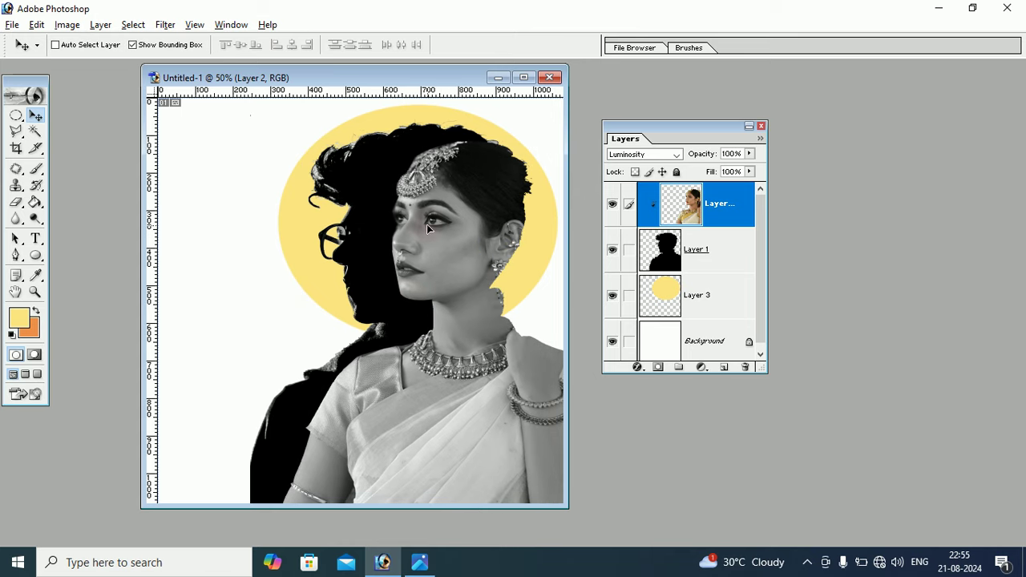
left_click(12, 25)
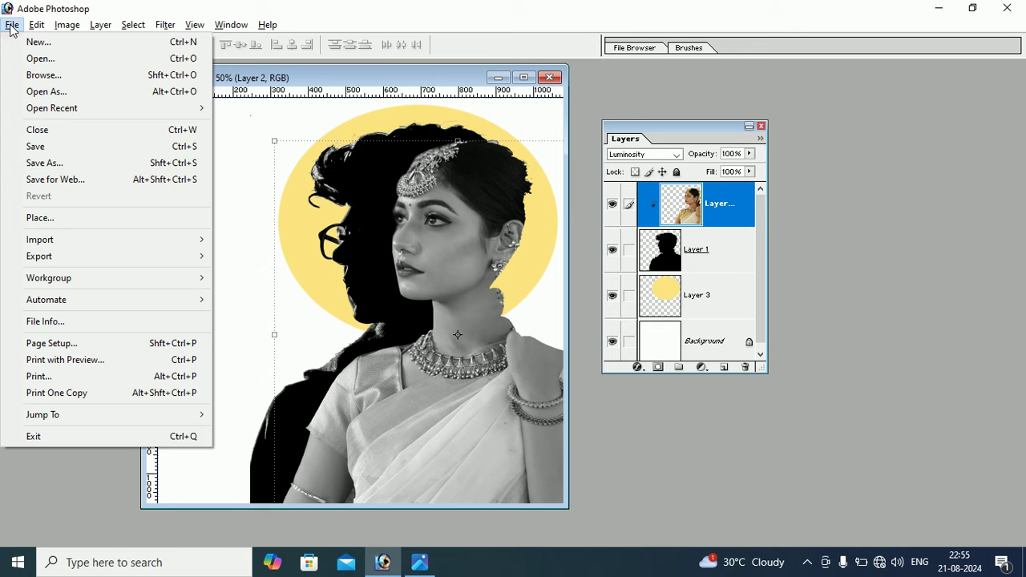
Save a copy as Untitled-1 copy.jpg in New folder at JPEG quality 12 (Maximum).
left_click(77, 170)
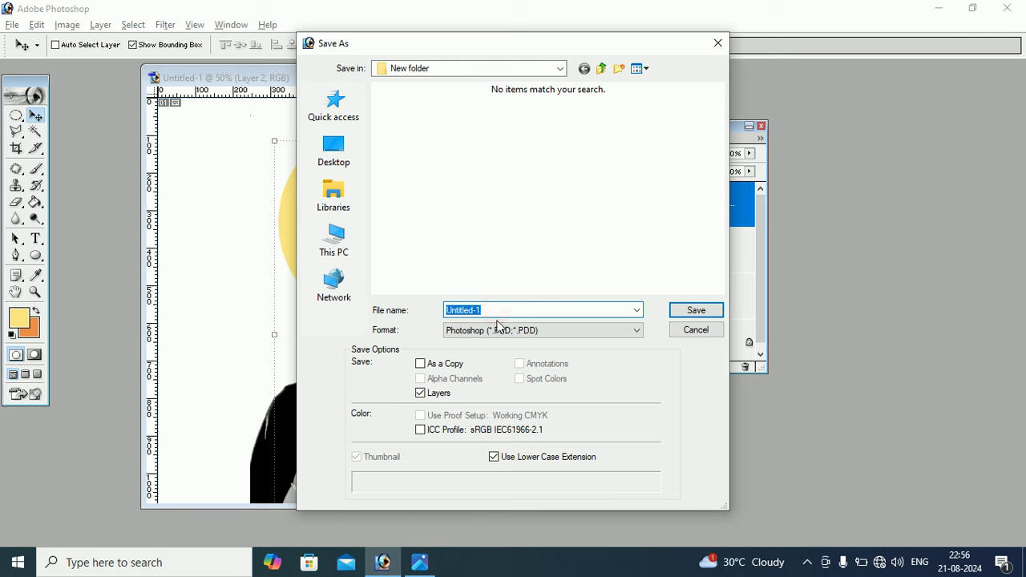
left_click(498, 329)
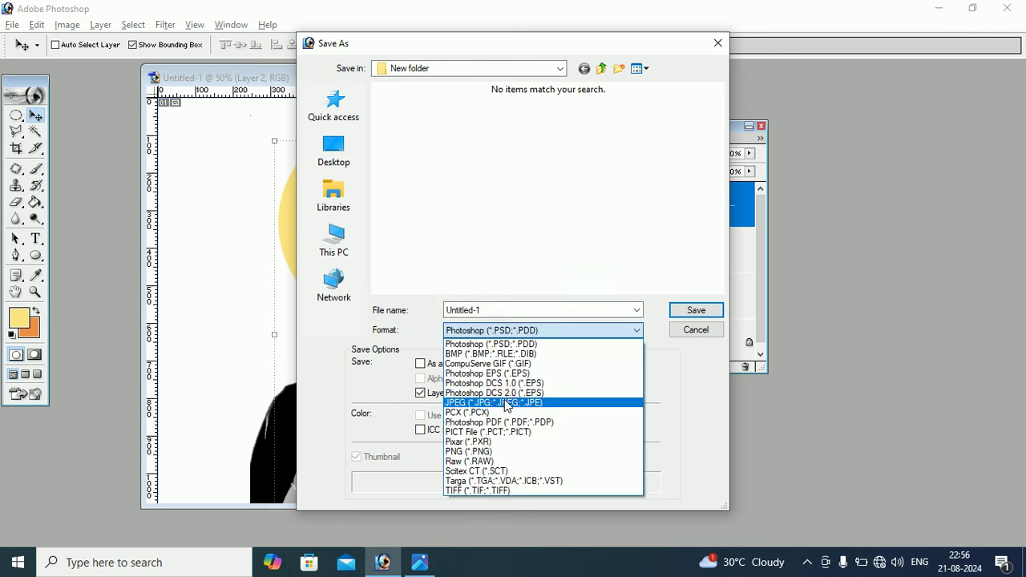
left_click(505, 402)
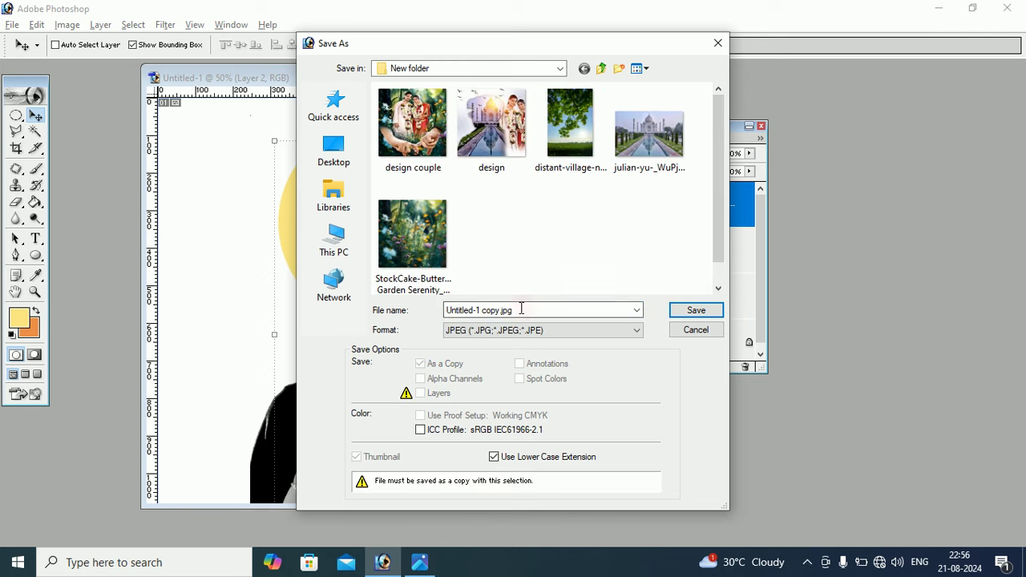
left_click(694, 313)
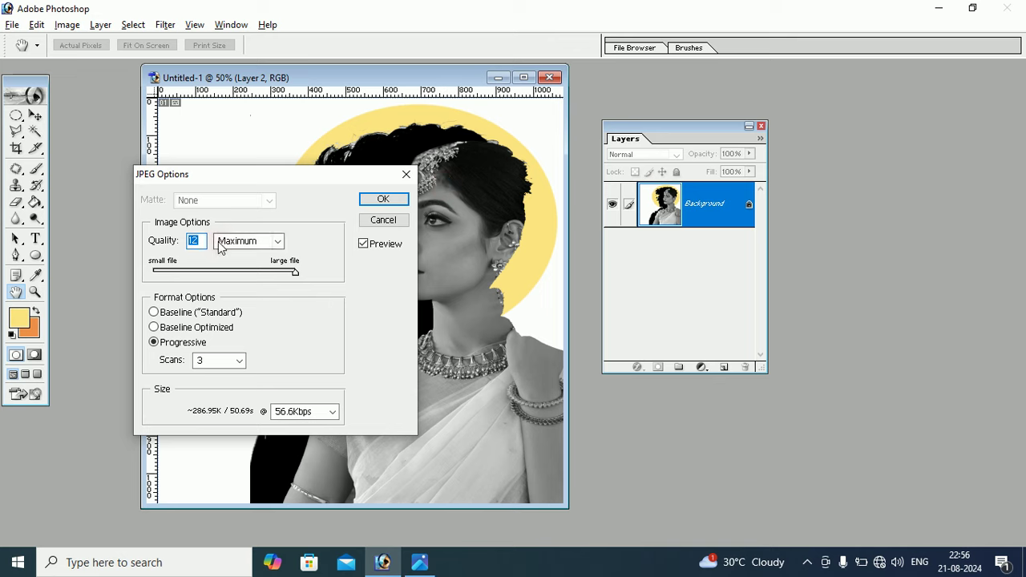
left_click(378, 202)
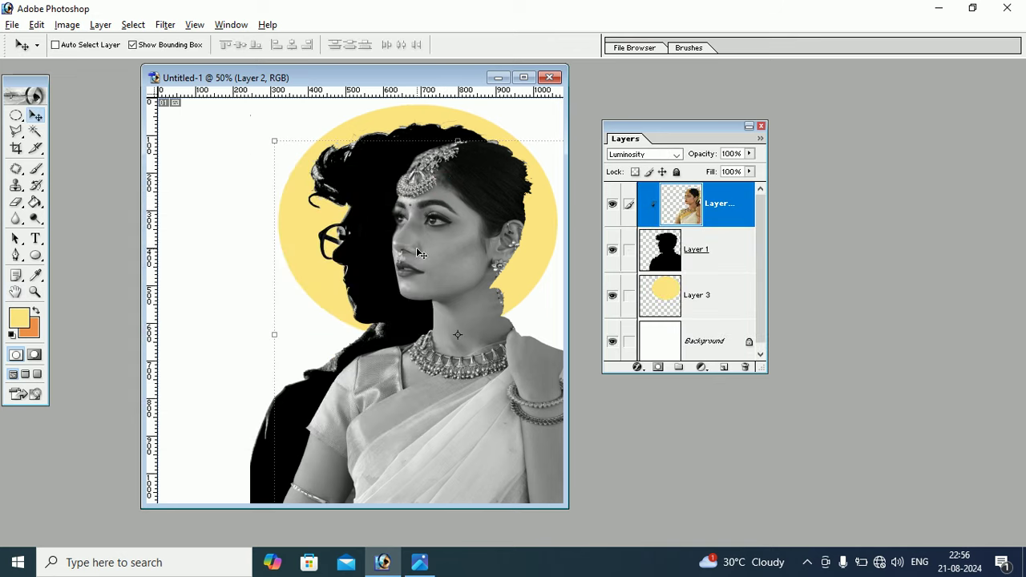
Minimize Photoshop and Photos, then open Untitled-1 copy from for upload > New folder.
left_click(941, 9)
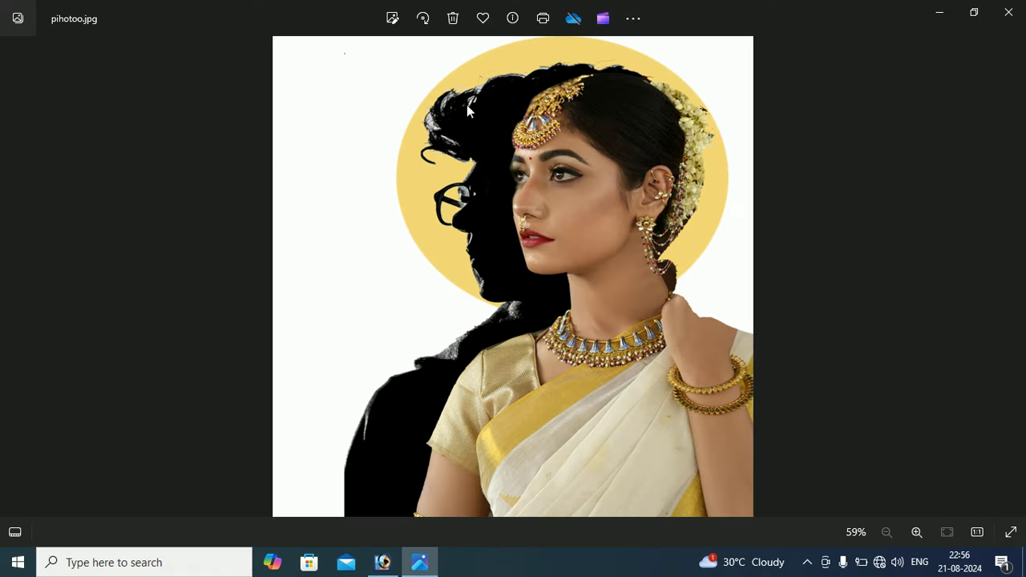
left_click(936, 14)
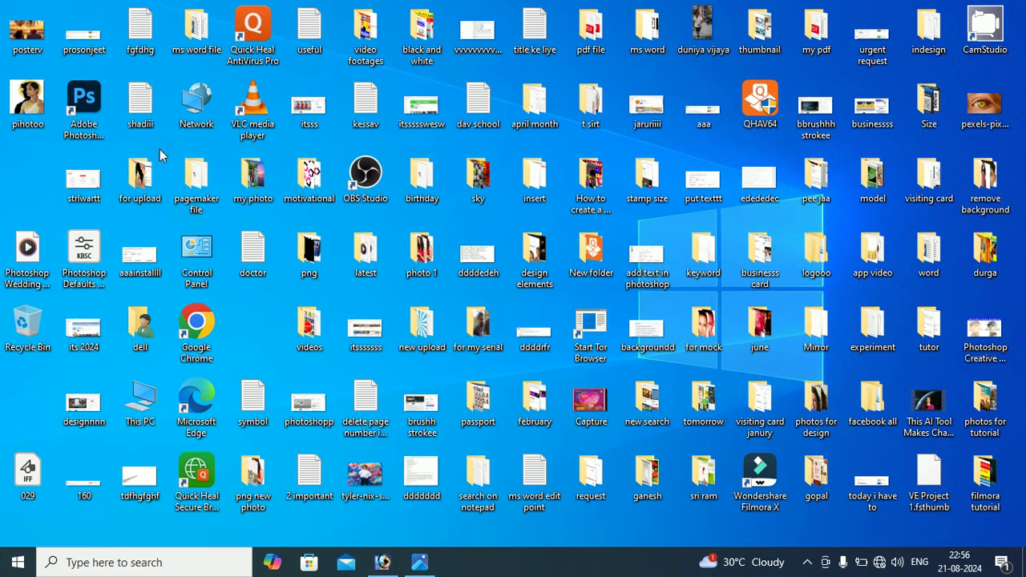
double_click(136, 183)
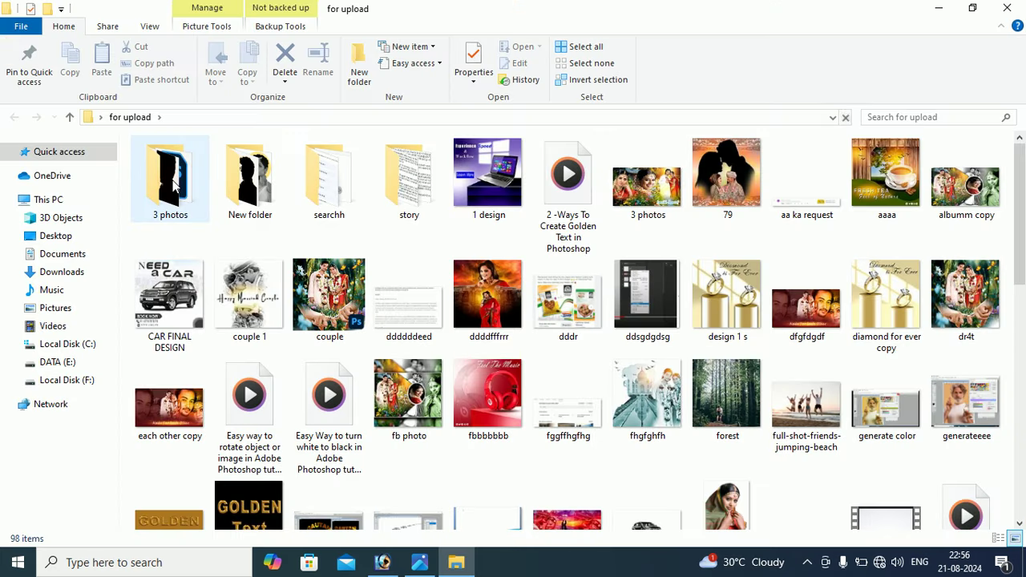
double_click(275, 186)
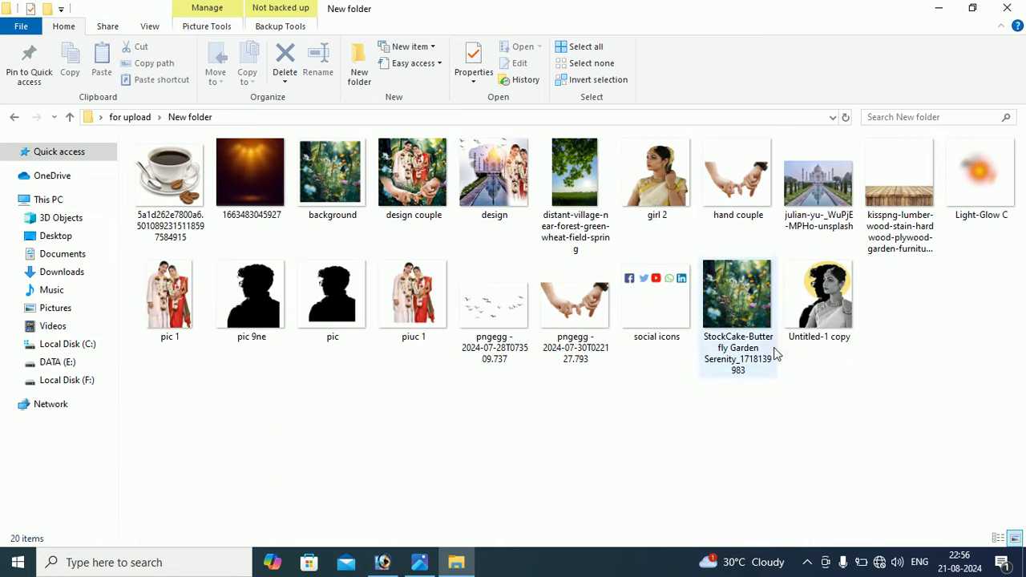
left_click(834, 307)
right_click(834, 307)
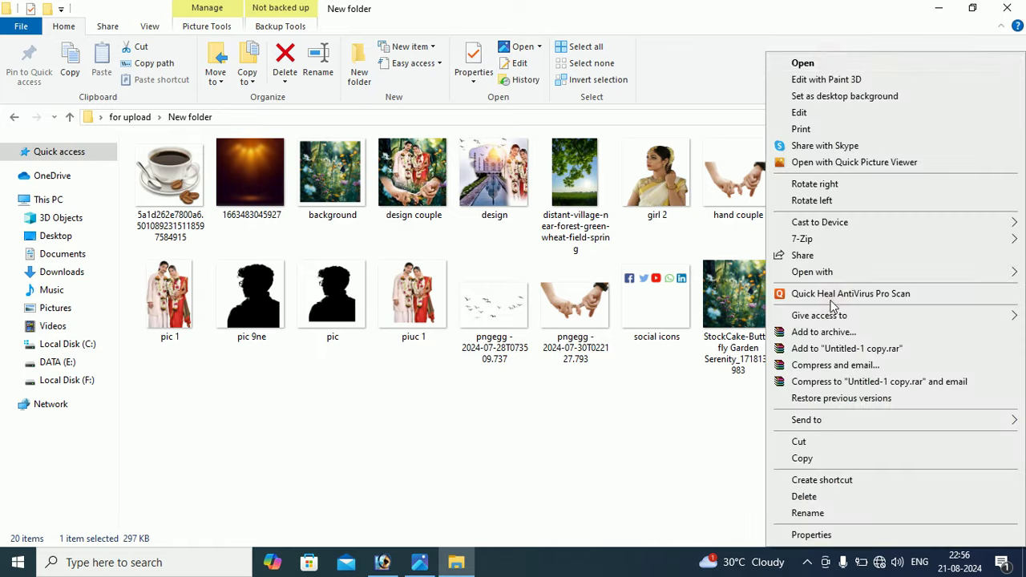
left_click(829, 63)
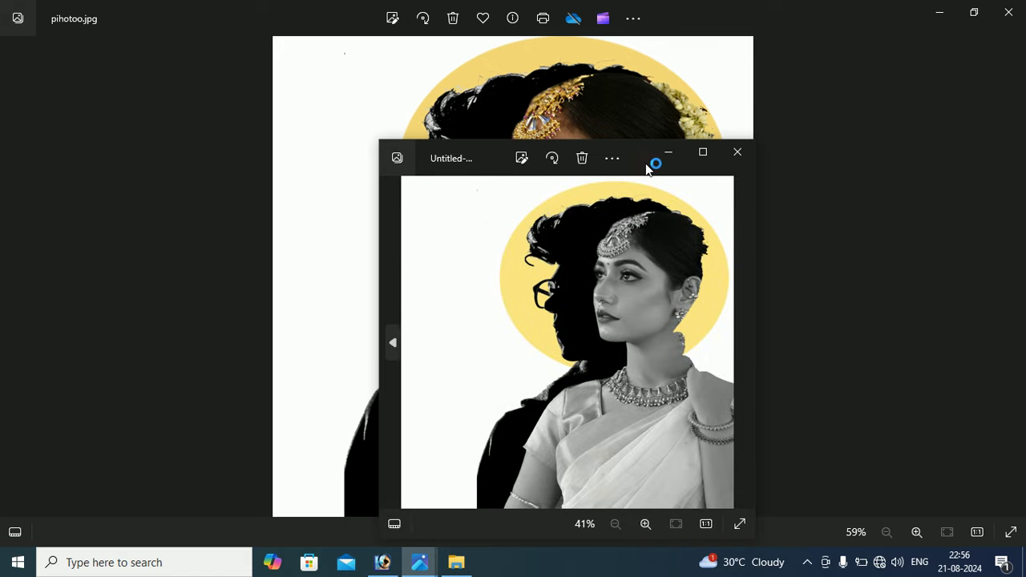
Move the Photos window aside and maximize it to show Untitled-1 copy.jpg full screen.
mouse_move(656, 159)
left_mouse_down()
mouse_move(966, 136)
mouse_move(712, 107)
left_mouse_up()
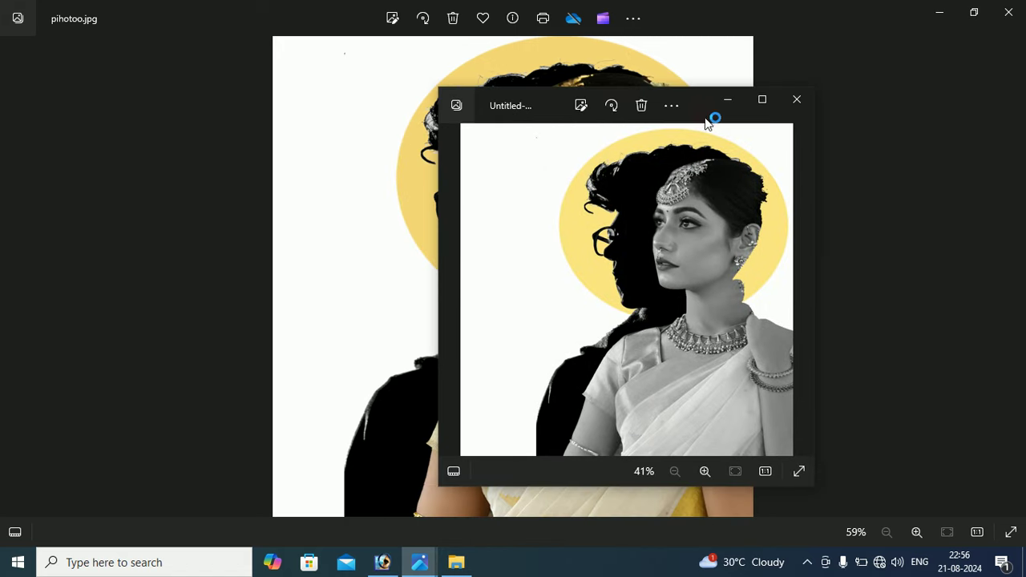
left_click(762, 100)
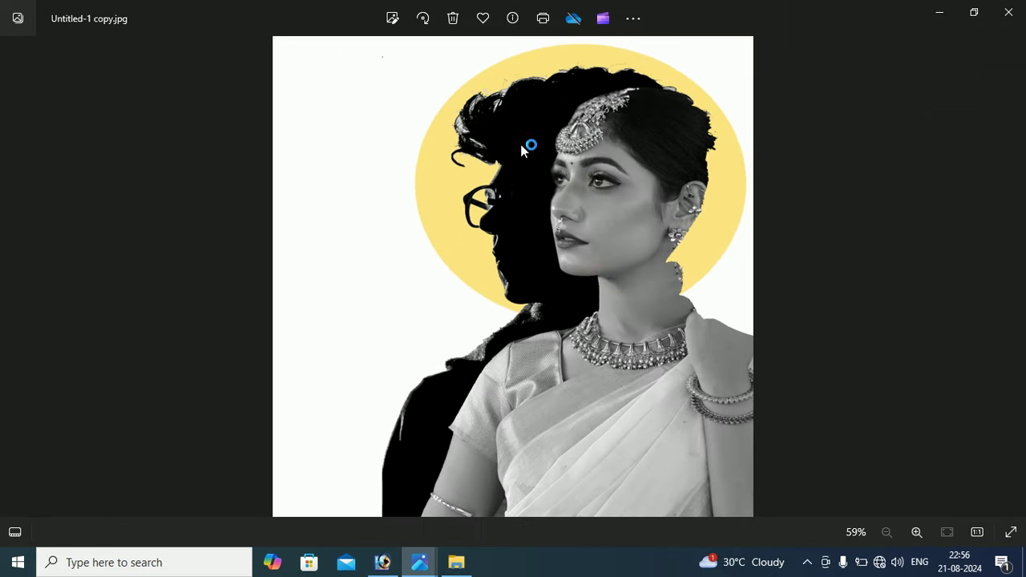